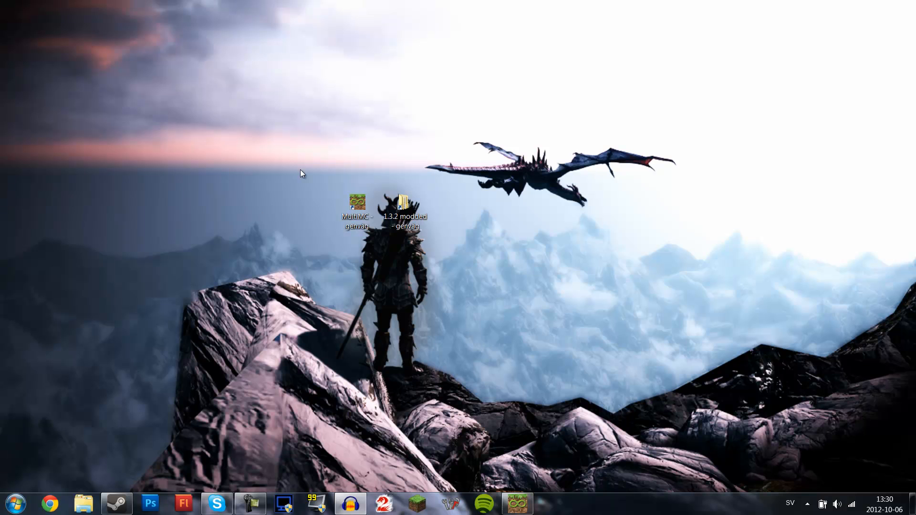
drag(245, 148, 567, 306)
click(281, 132)
drag(326, 188, 566, 294)
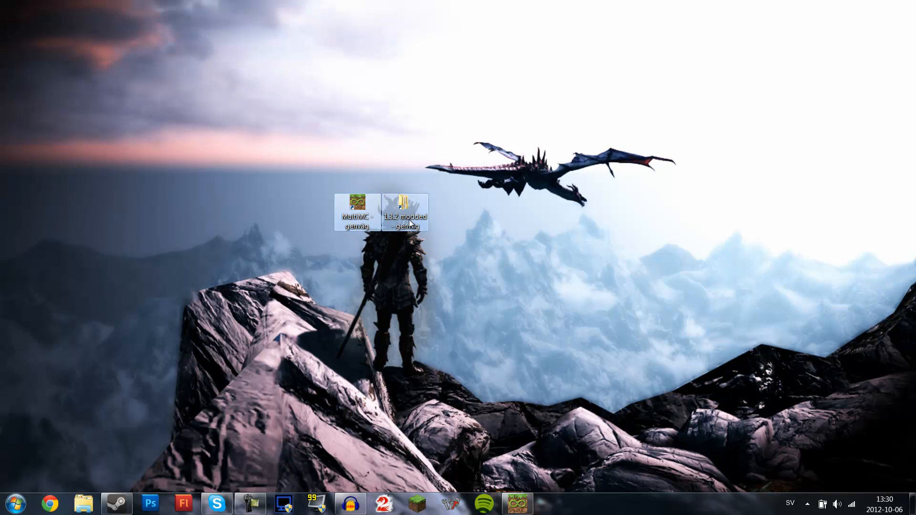
drag(415, 135, 264, 199)
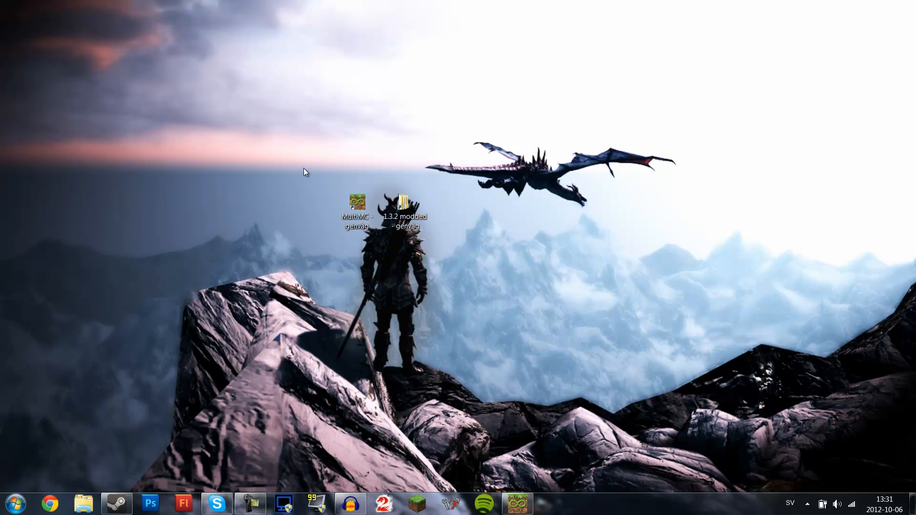
- Launch MultiMC from the desktop shortcut and accept the offered update
double_click(357, 205)
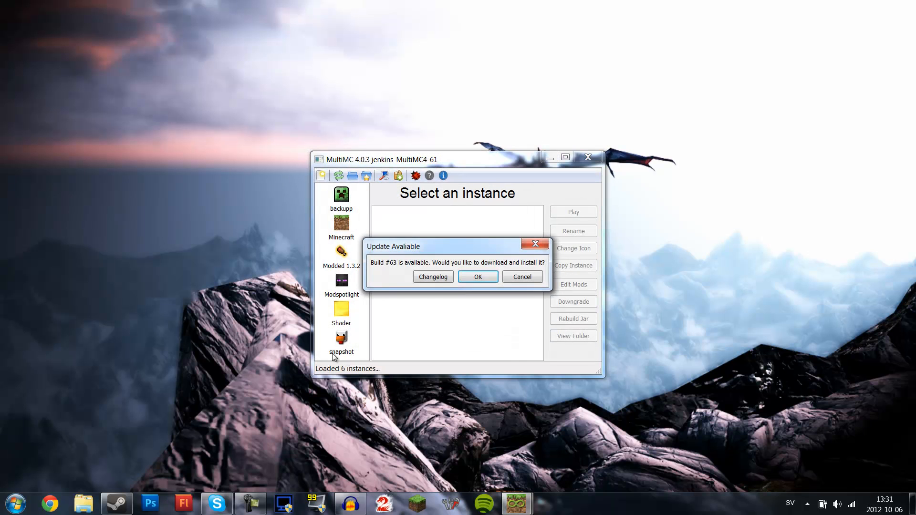
click(470, 276)
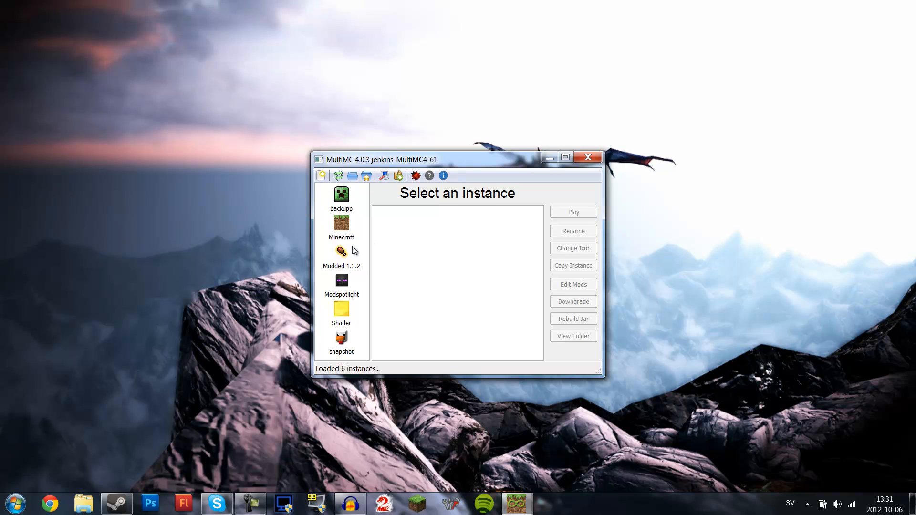
- Review the Modded 1.3.2 instance's mods on the Jar Mods and Mods Folder tabs, then close MultiMC
click(342, 269)
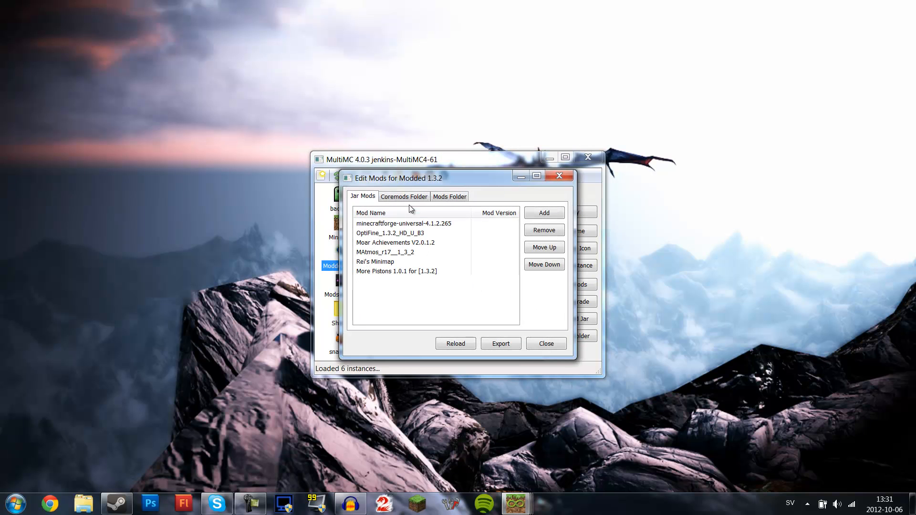
click(416, 200)
click(449, 197)
scroll(512, 290, down, 3)
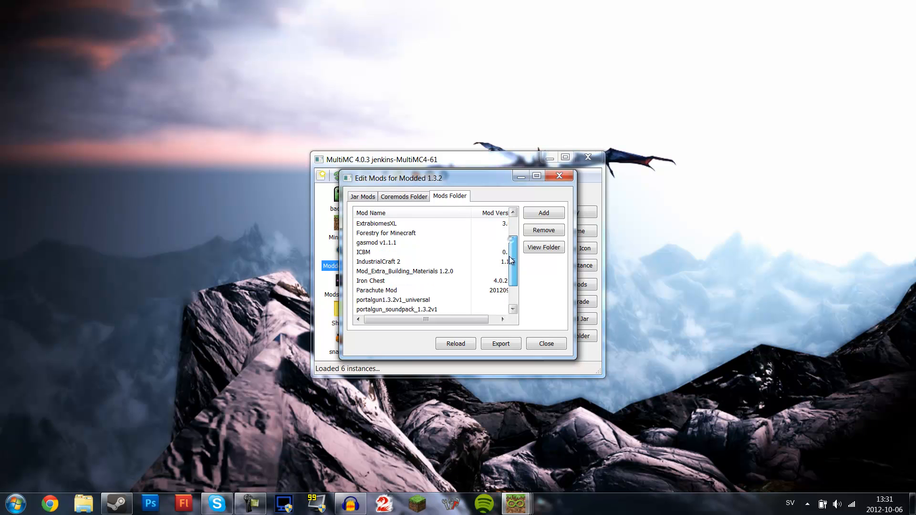
mouse_move(511, 289)
mouse_down()
mouse_move(516, 250)
mouse_move(520, 297)
mouse_up()
click(396, 198)
click(365, 196)
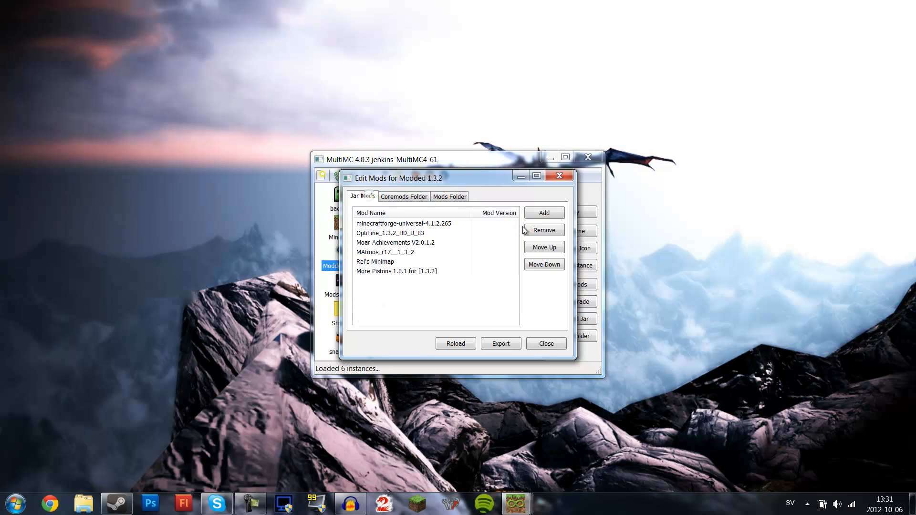
click(559, 178)
click(597, 162)
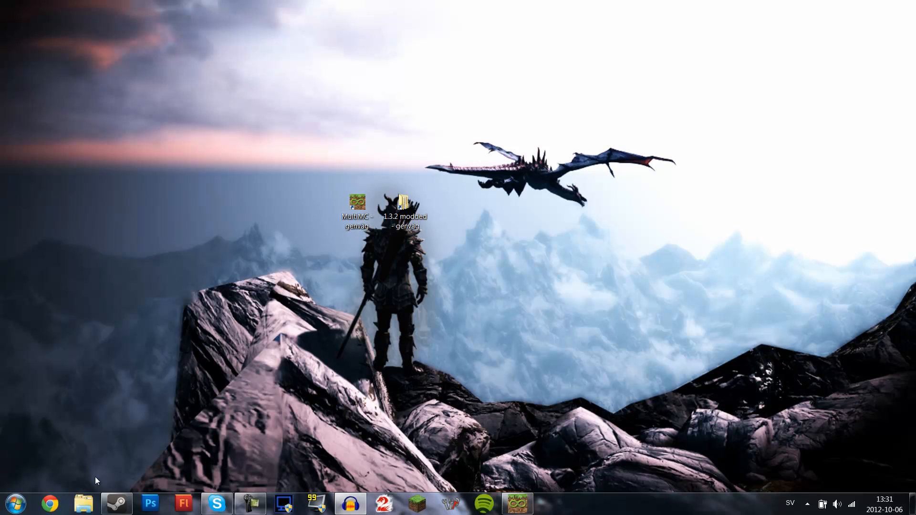
- Open Chrome and search Google for multiMC
click(56, 505)
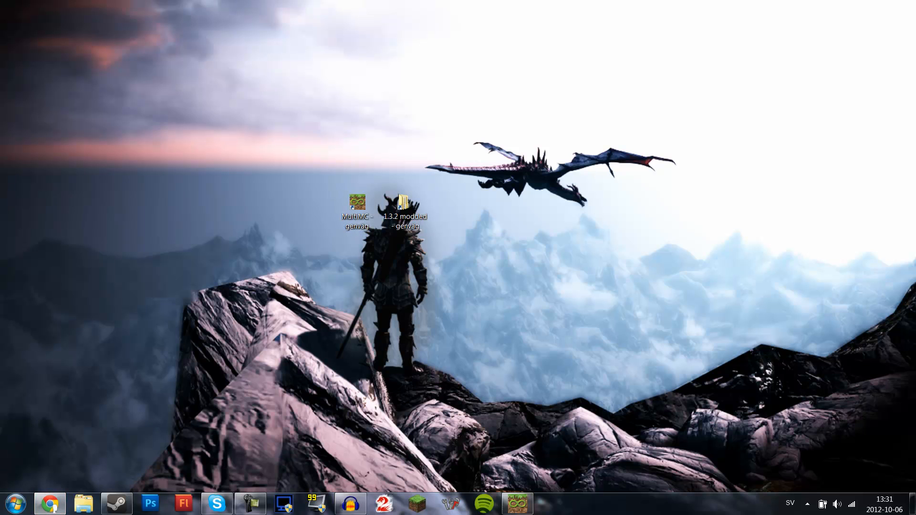
drag(0, 53, 475, 0)
click(371, 22)
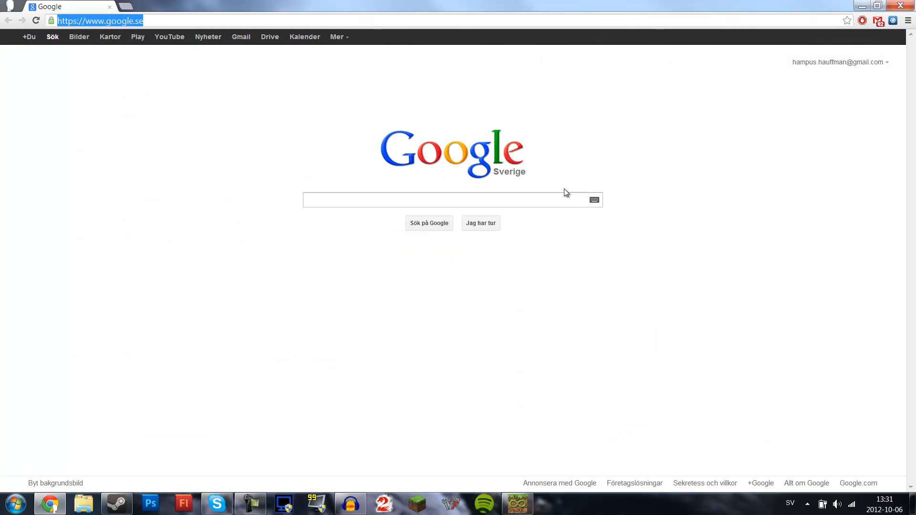
click(408, 206)
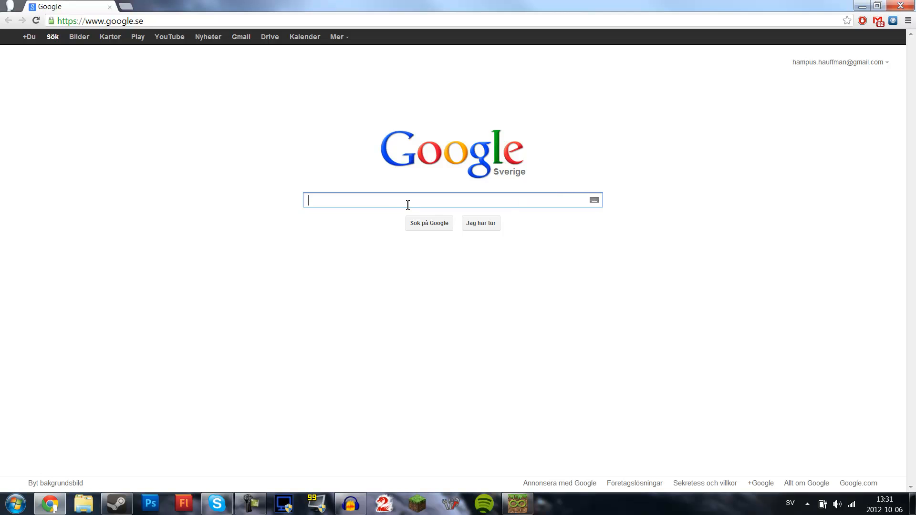
text(Mc)
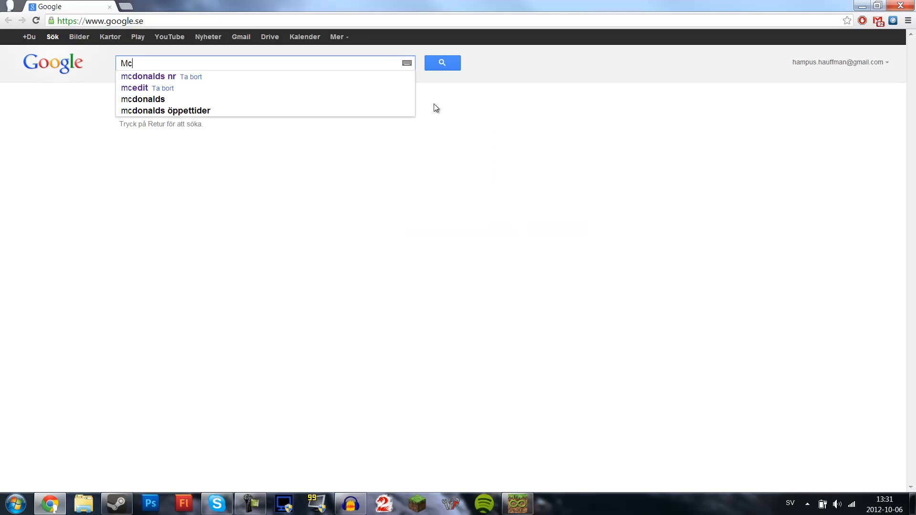
mouse_move(458, 4)
mouse_down()
mouse_move(551, 381)
mouse_move(472, 0)
mouse_up()
drag(197, 62, 20, 66)
text(multiMC)
key(Return)
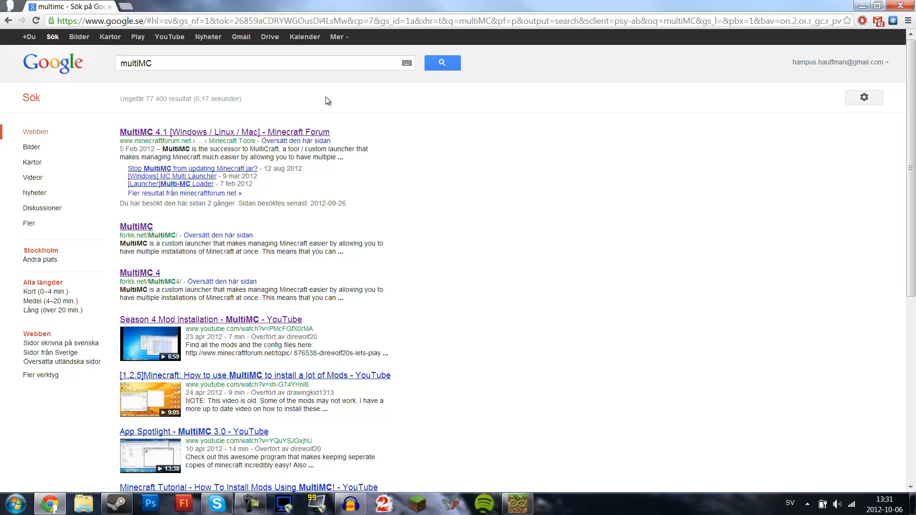
- Open the MultiMC 4.1 forum thread and follow its Download MultiMC link
click(168, 136)
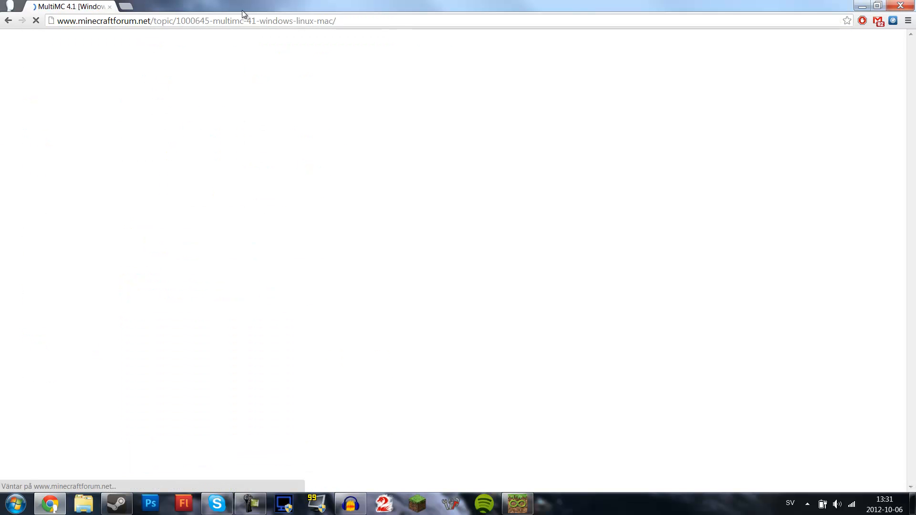
scroll(396, 237, down, 3)
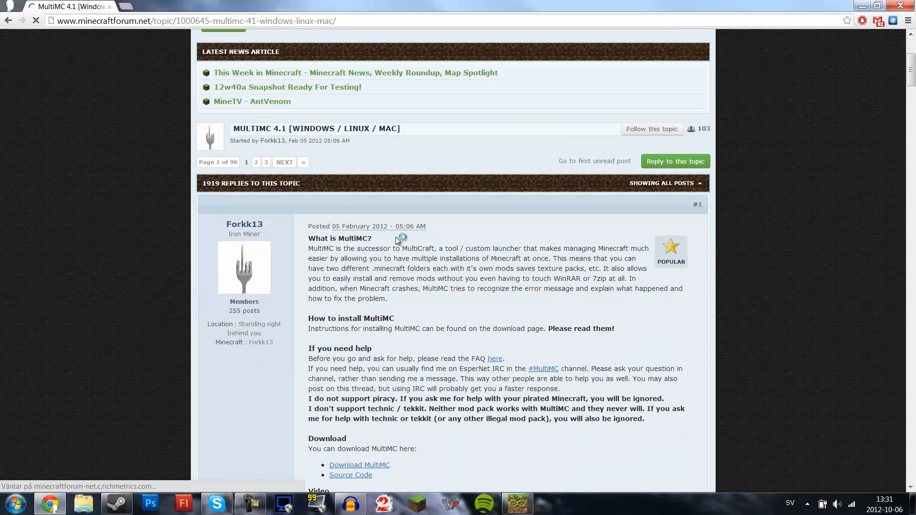
scroll(396, 237, down, 3)
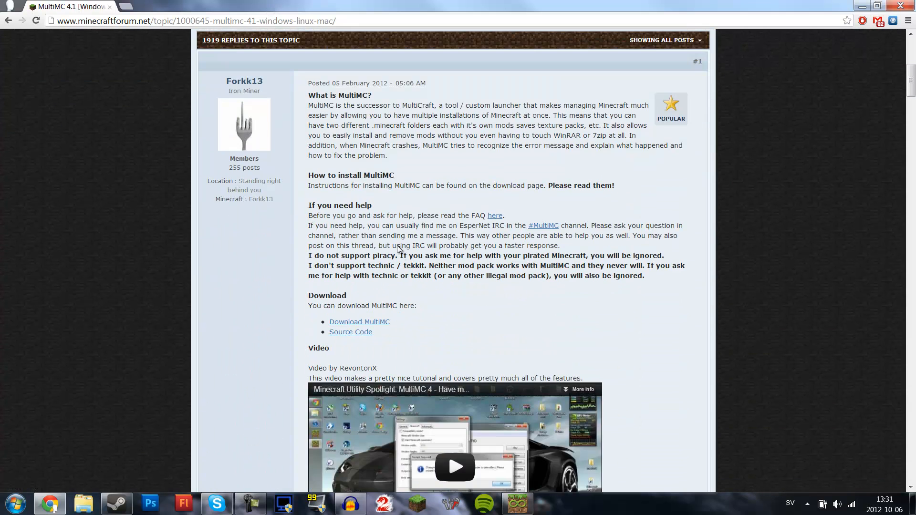
scroll(400, 248, down, 3)
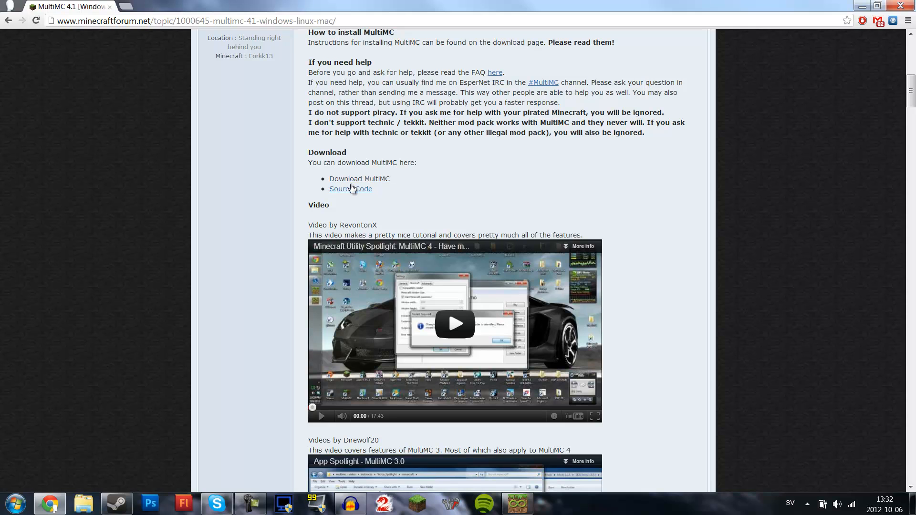
click(354, 183)
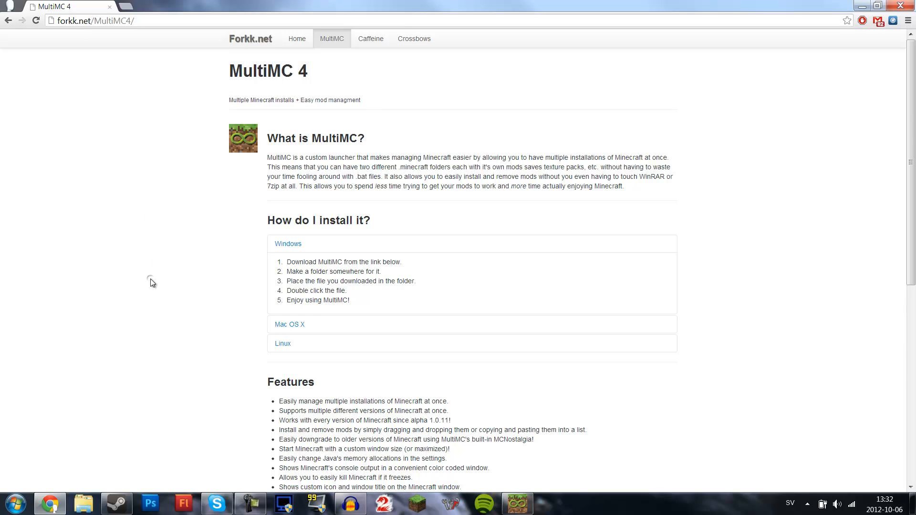
- Start downloading the Windows build of MultiMC past the ad page, then cancel the save dialog and close the browser
scroll(151, 283, down, 4)
scroll(151, 282, down, 4)
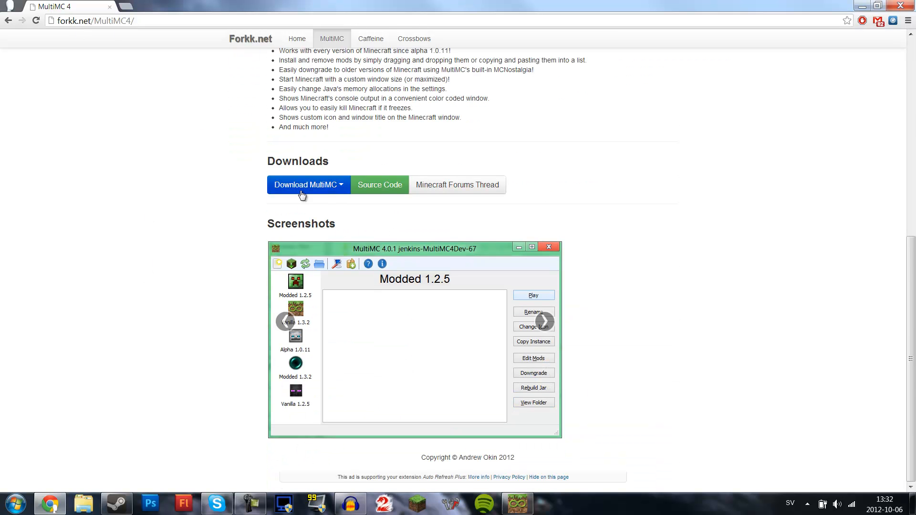
click(331, 188)
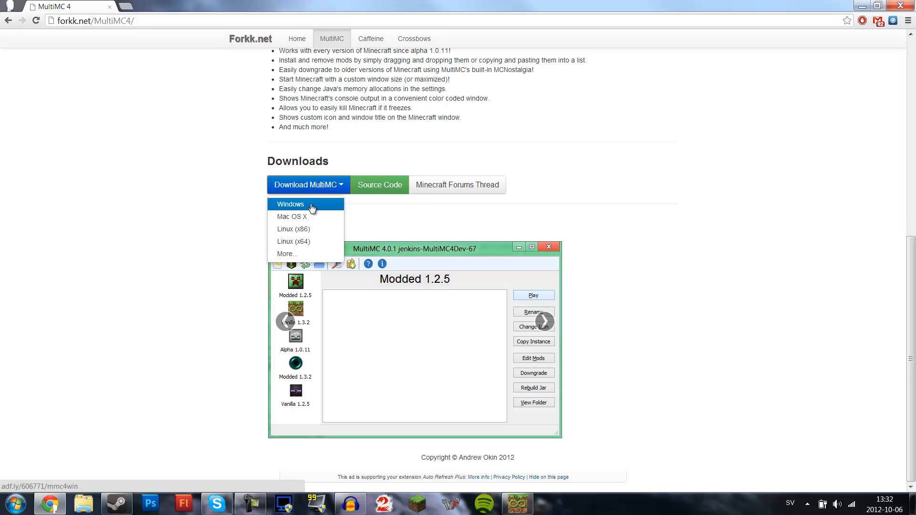
click(296, 205)
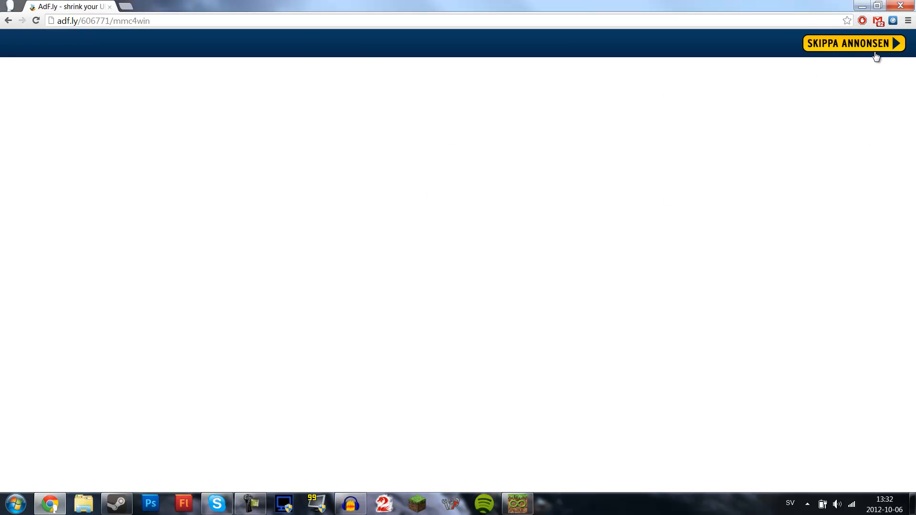
click(880, 43)
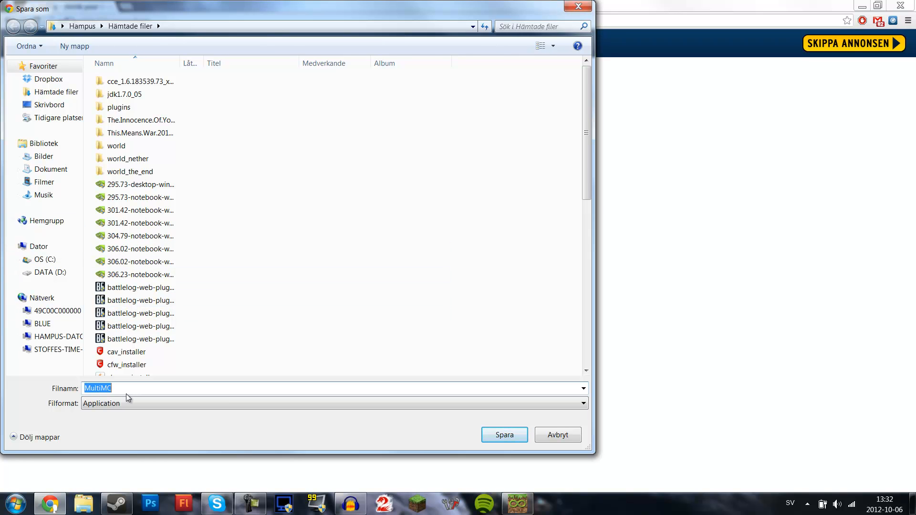
click(578, 7)
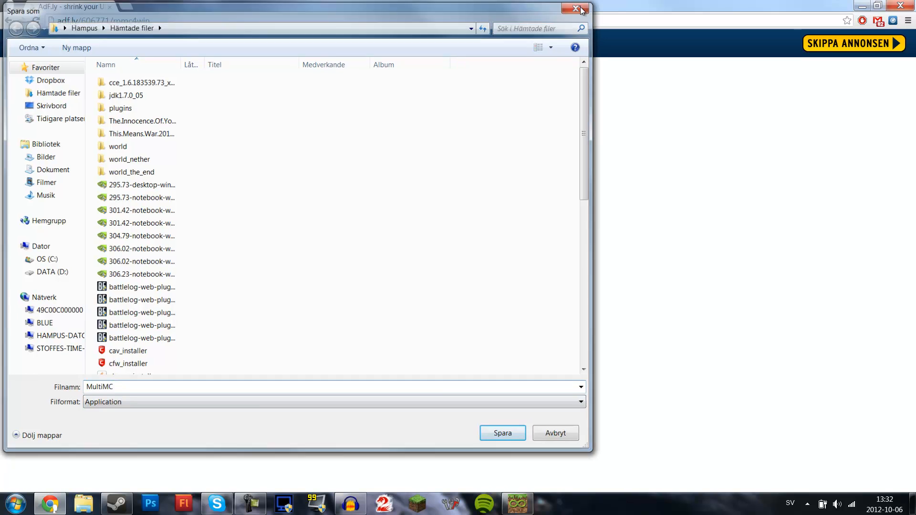
click(910, 4)
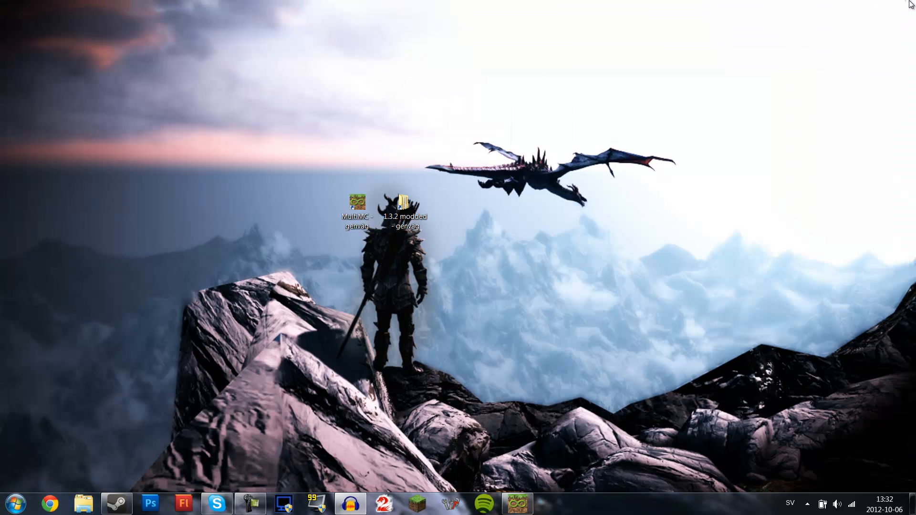
- Open the file location of the MultiMC desktop shortcut
double_click(365, 197)
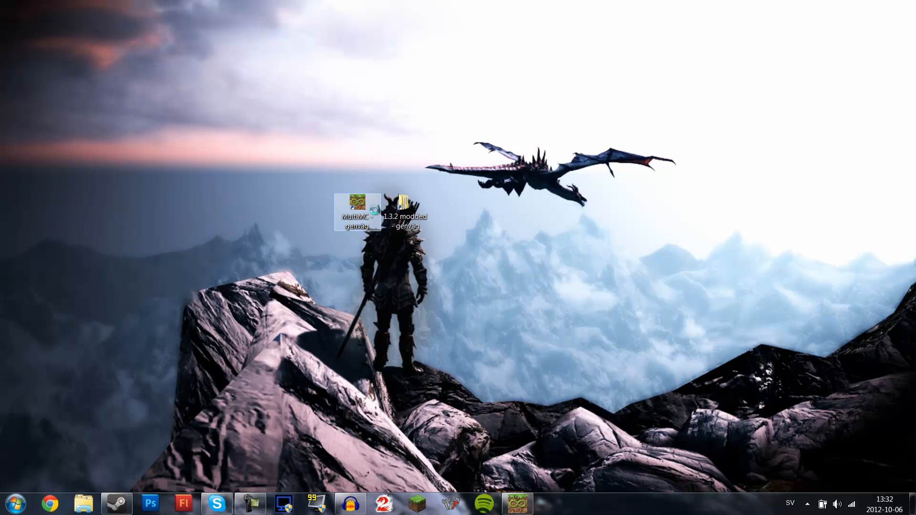
right_click(361, 202)
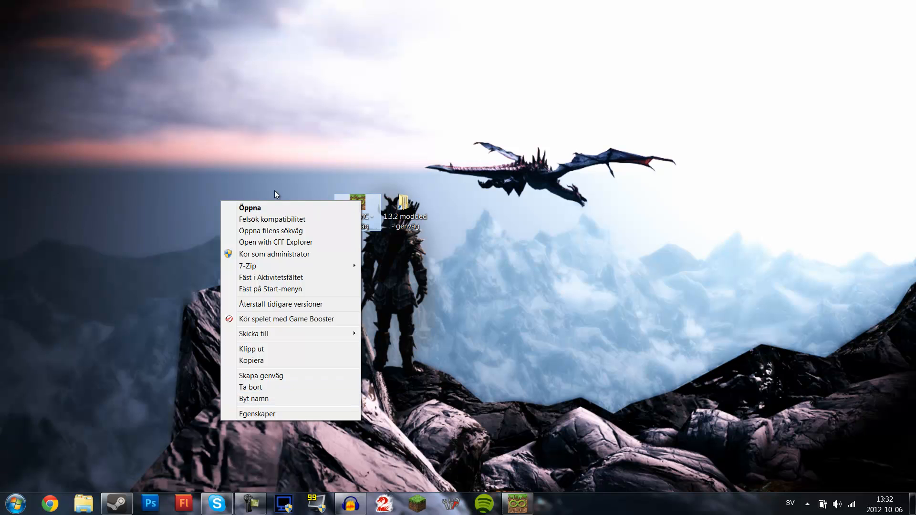
click(270, 233)
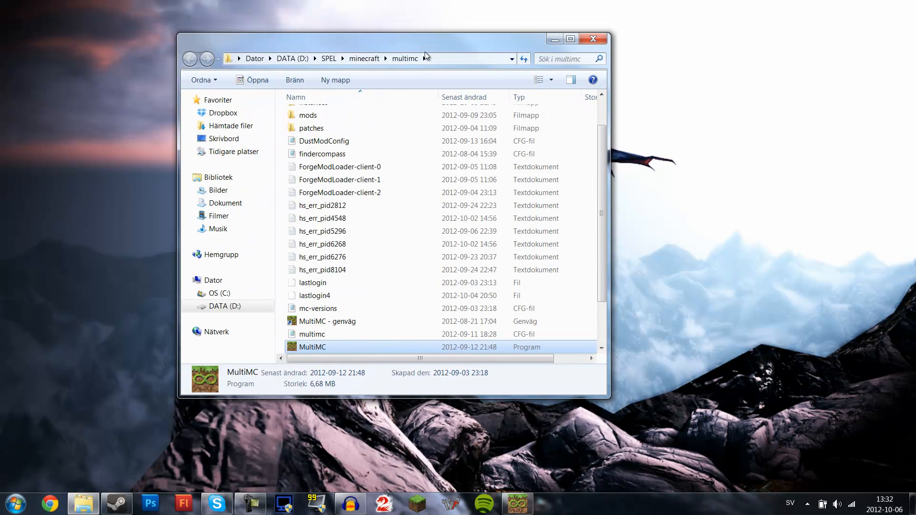
- Browse the contents of the multimc folder, then close the folder window
scroll(454, 269, down, 2)
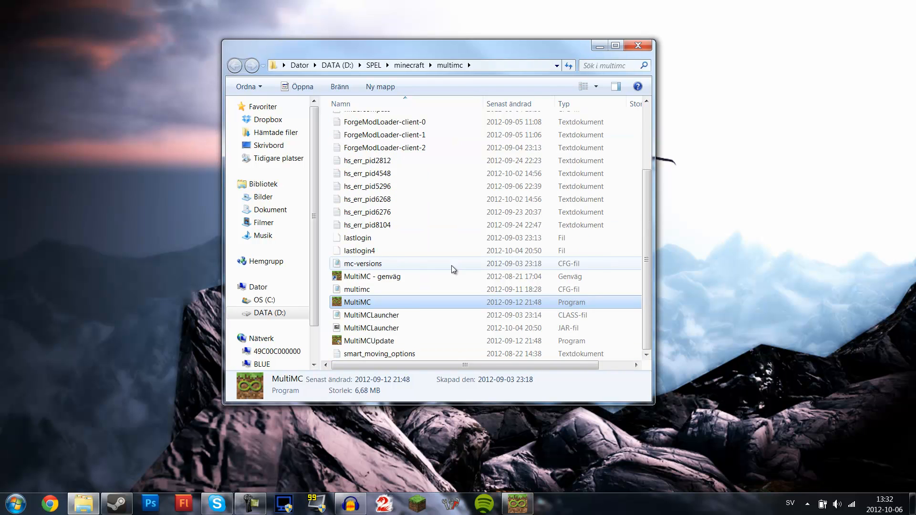
scroll(452, 267, up, 3)
scroll(436, 189, down, 3)
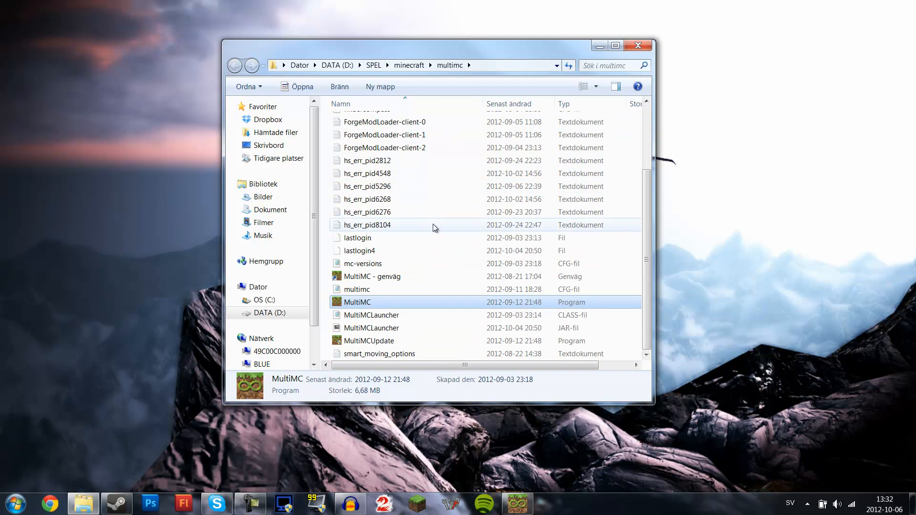
scroll(436, 225, up, 1)
scroll(403, 236, up, 2)
scroll(403, 236, down, 3)
scroll(403, 236, up, 3)
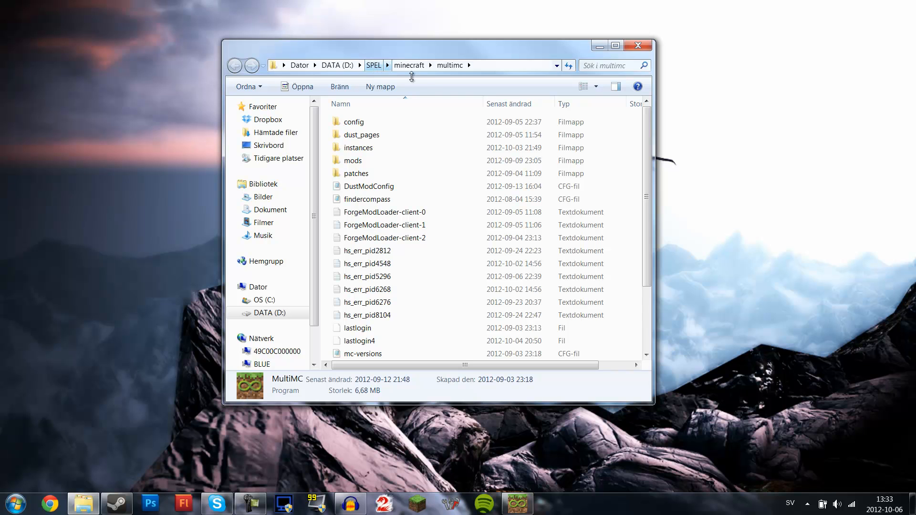
scroll(382, 201, down, 2)
scroll(380, 181, up, 2)
scroll(378, 169, down, 3)
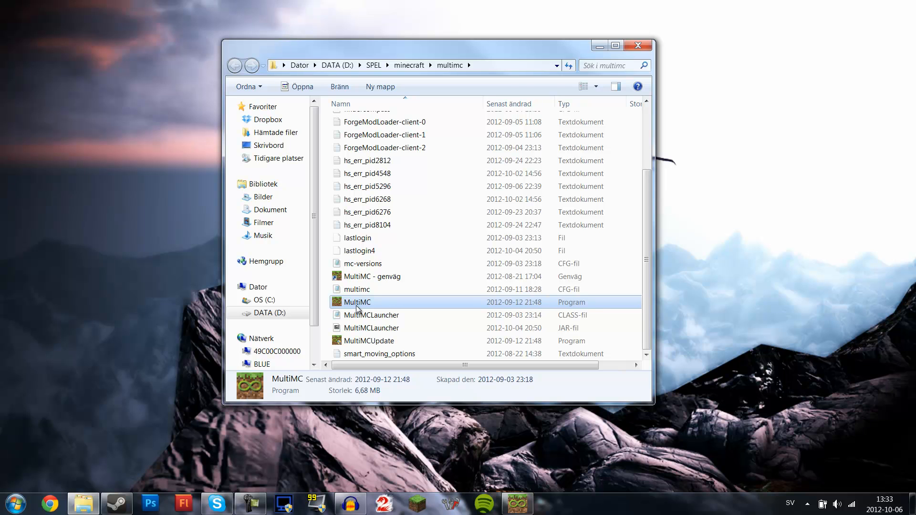
scroll(379, 309, up, 3)
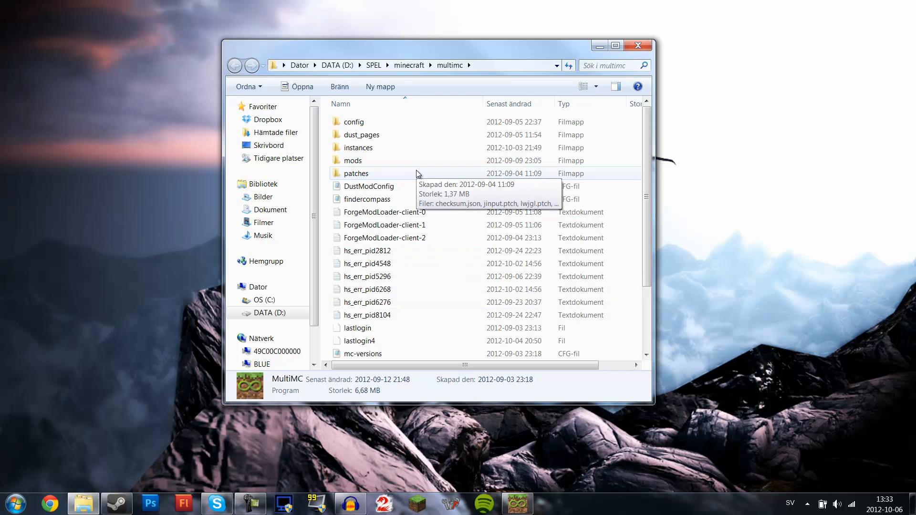
click(636, 45)
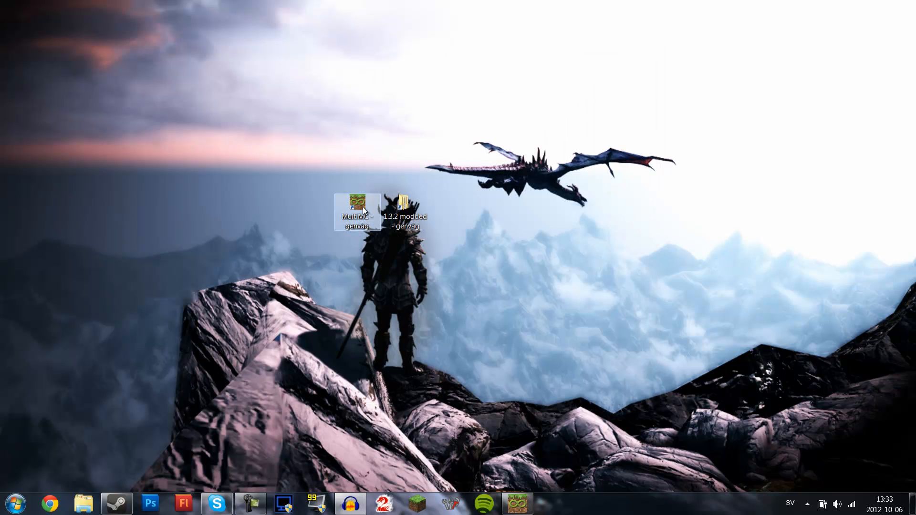
- Launch MultiMC again, accept the update prompt, and move its window higher on the screen
double_click(357, 204)
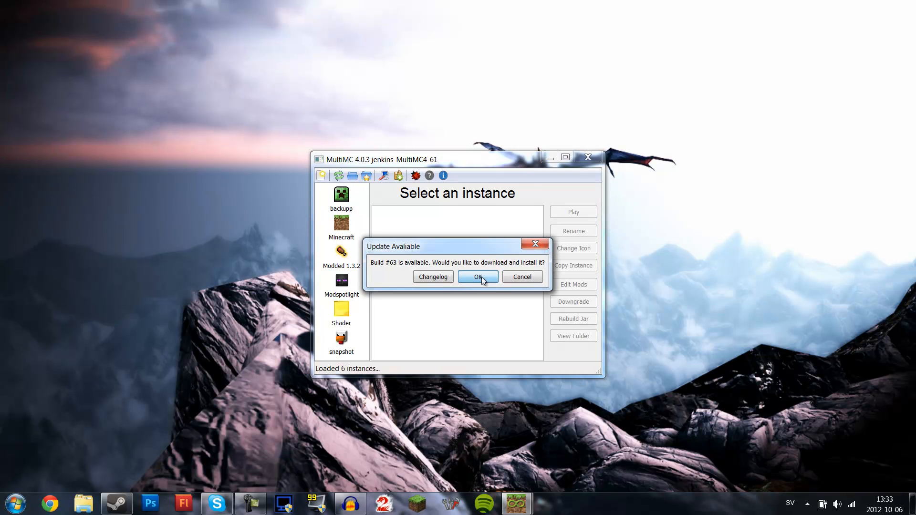
click(479, 277)
drag(429, 161, 485, 116)
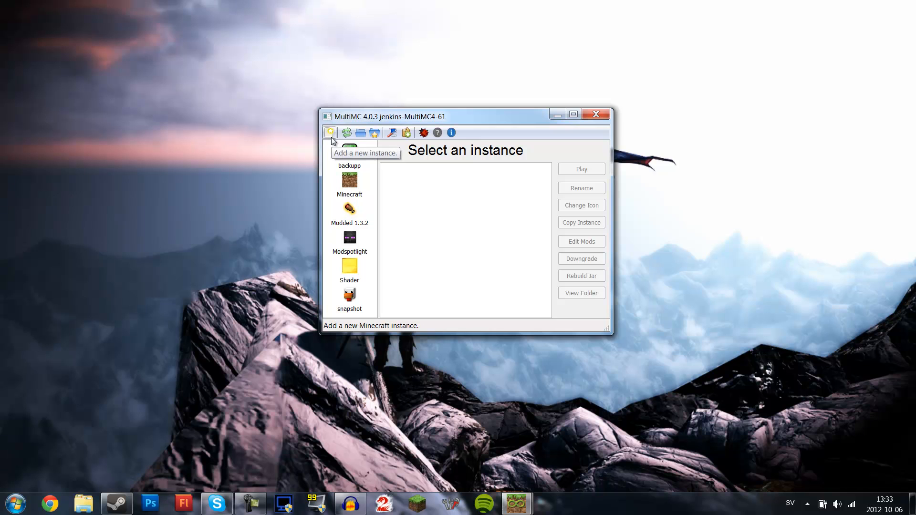
- Browse through each existing instance in the instance list
click(331, 137)
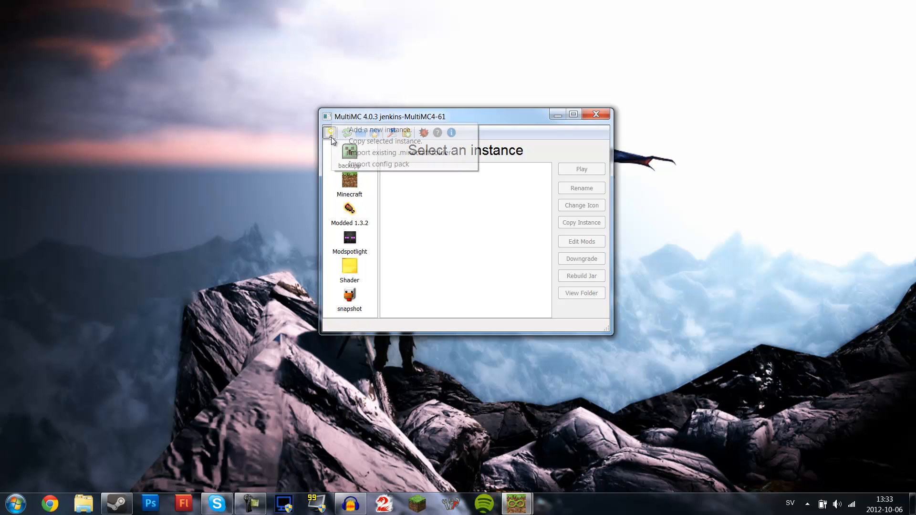
click(438, 116)
click(351, 158)
click(350, 184)
click(350, 214)
click(354, 244)
click(349, 272)
click(347, 306)
- Add a new instance named Test 1#
click(330, 133)
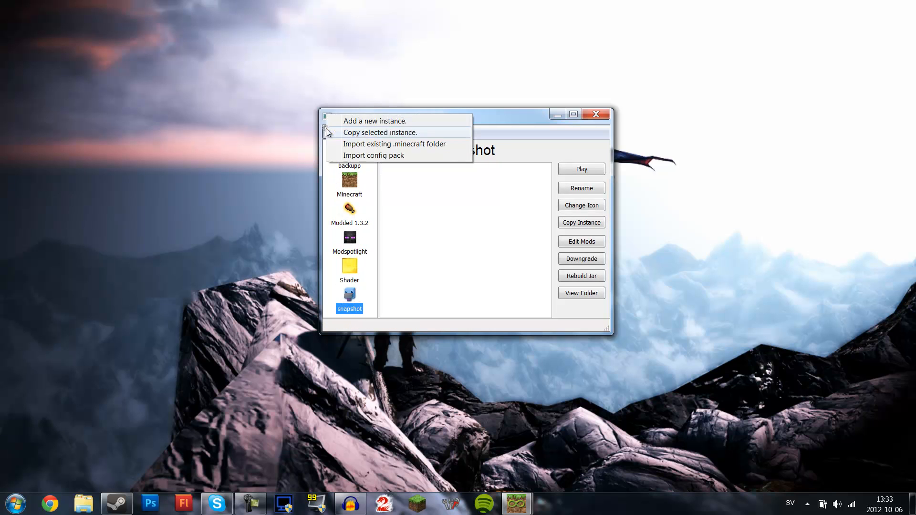
click(361, 122)
text(Test 1#)
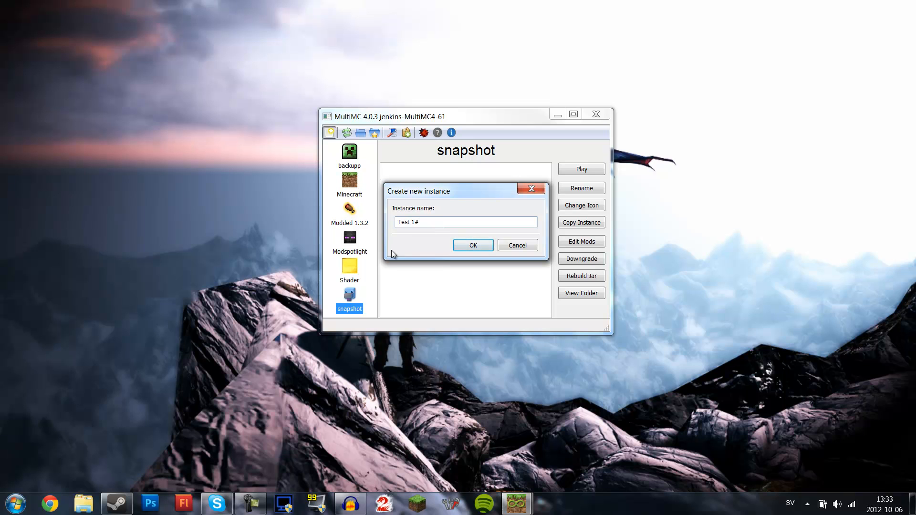
click(476, 243)
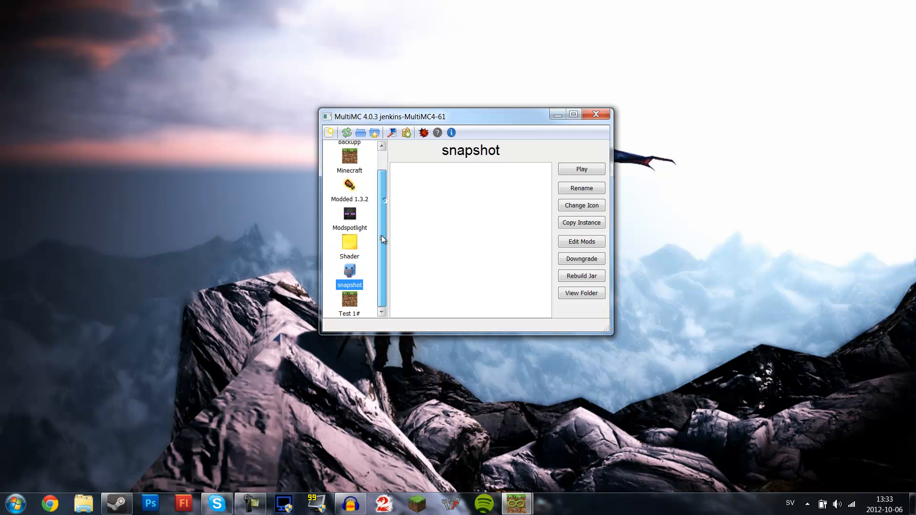
- Change the icon of the Test 1# instance
drag(374, 249, 386, 192)
click(353, 306)
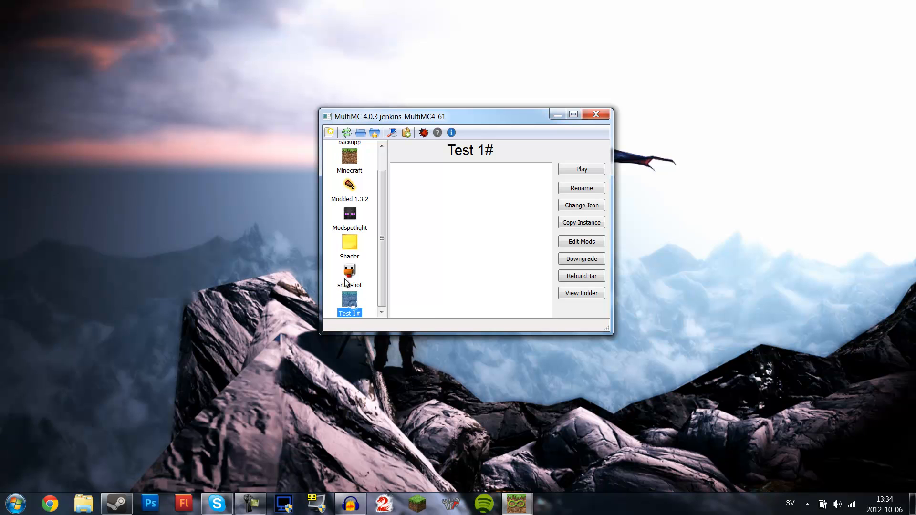
right_click(343, 304)
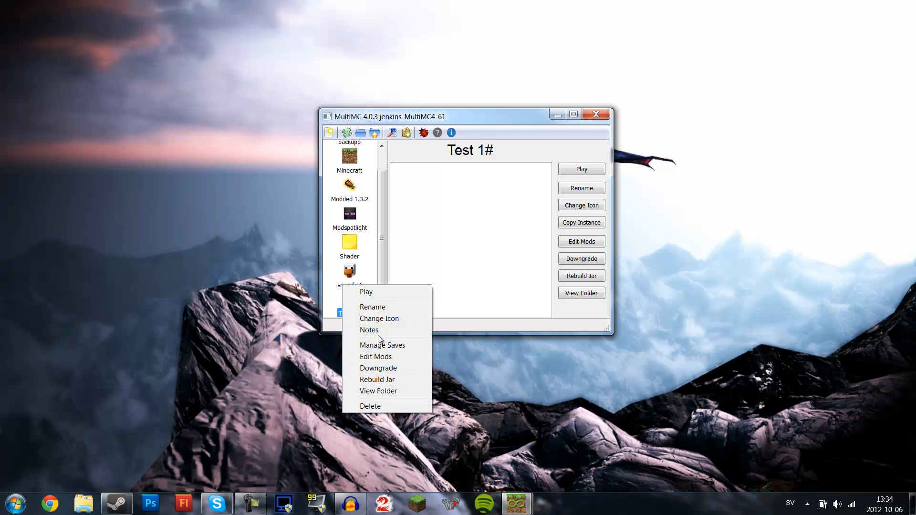
click(391, 317)
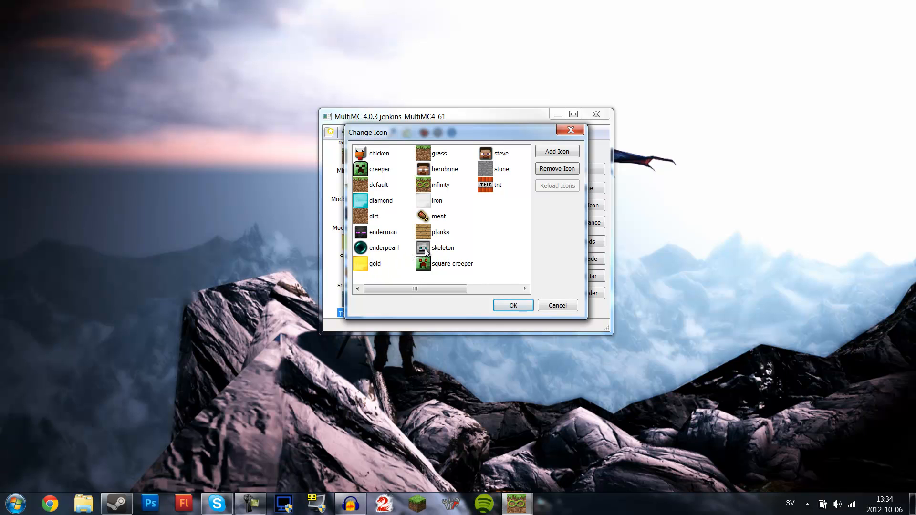
click(372, 157)
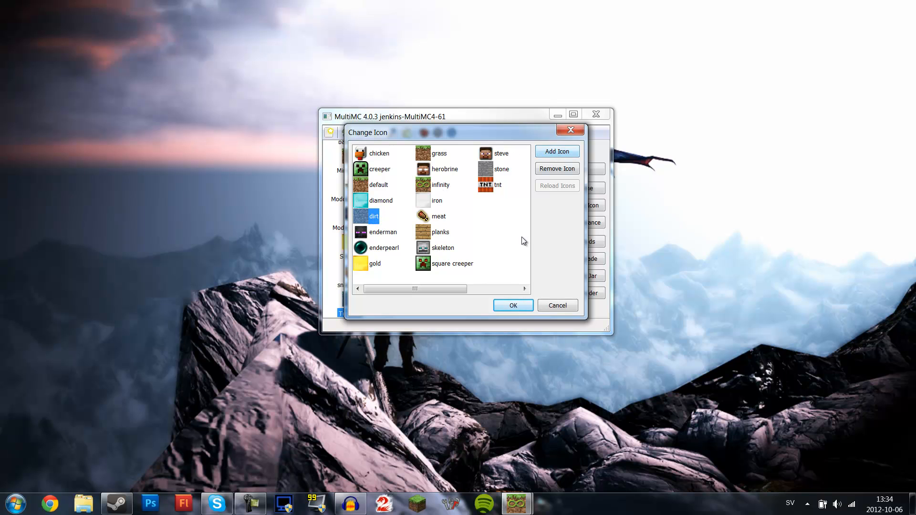
click(514, 304)
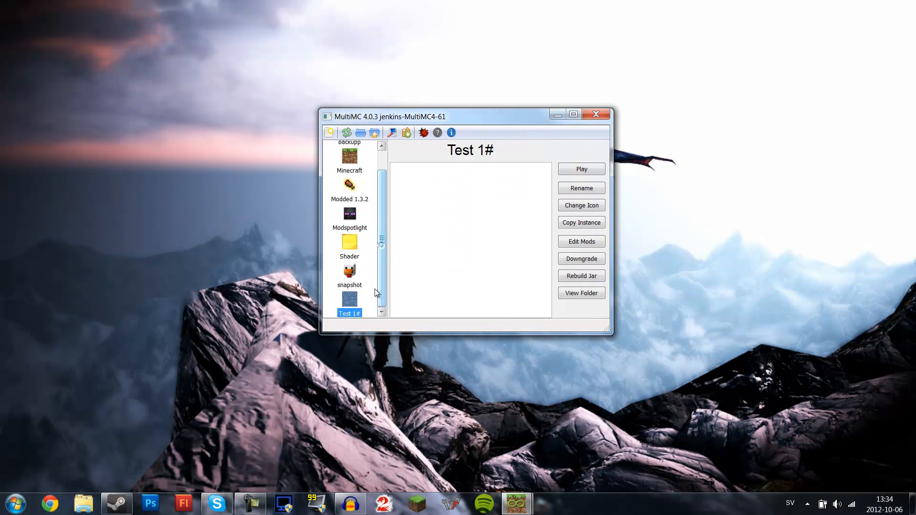
- Enlarge the MultiMC window and move it toward the upper left of the screen
drag(383, 205, 363, 239)
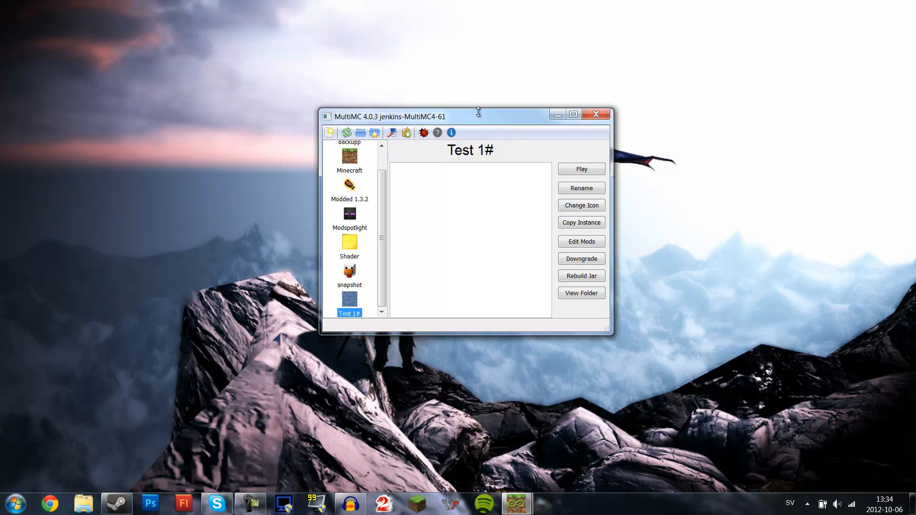
drag(612, 333, 752, 457)
drag(553, 117, 426, 57)
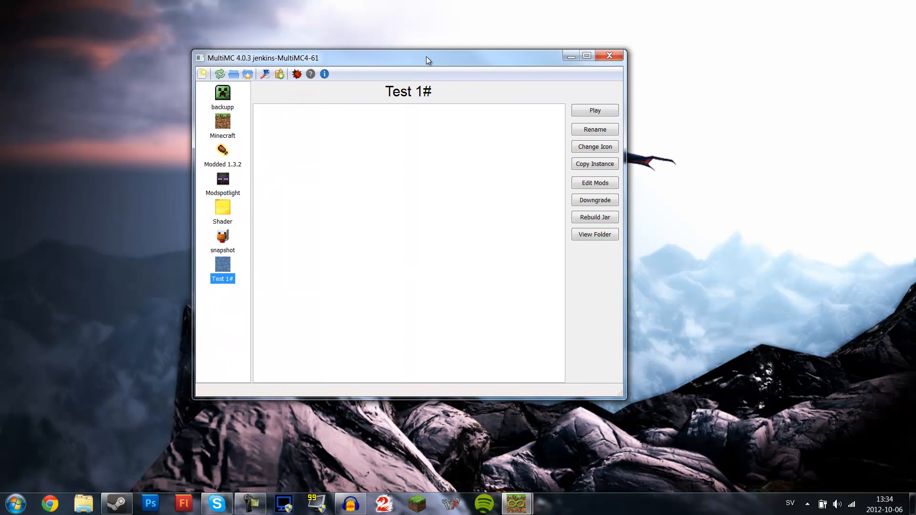
- Glance at the Edit Mods dialog for Test 1#, then launch the instance with the saved login
click(602, 183)
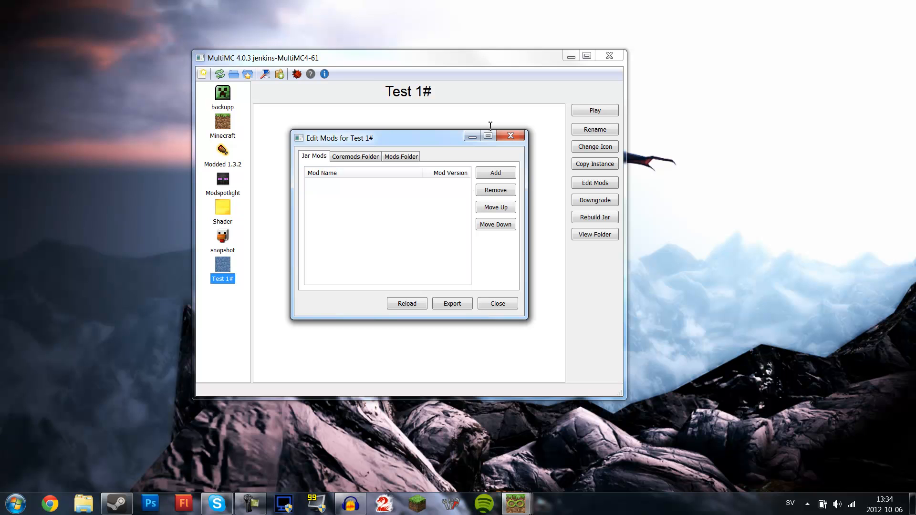
click(511, 138)
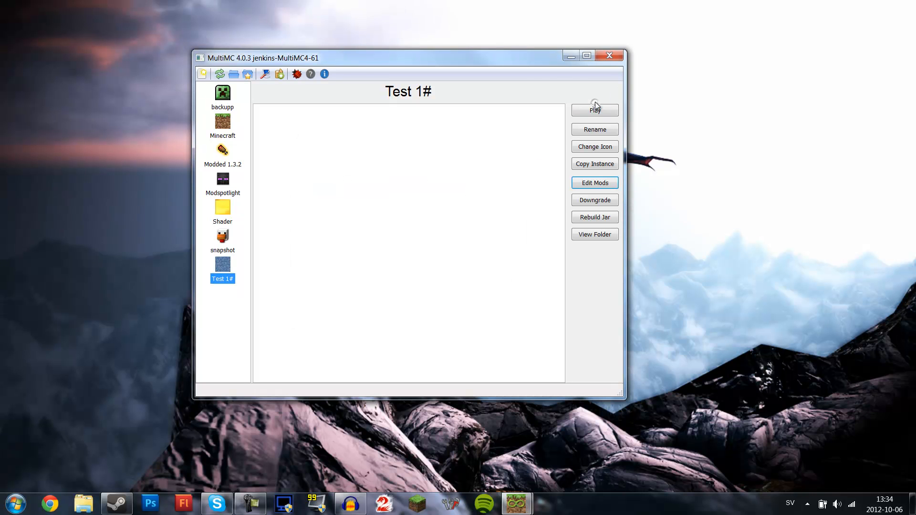
click(595, 110)
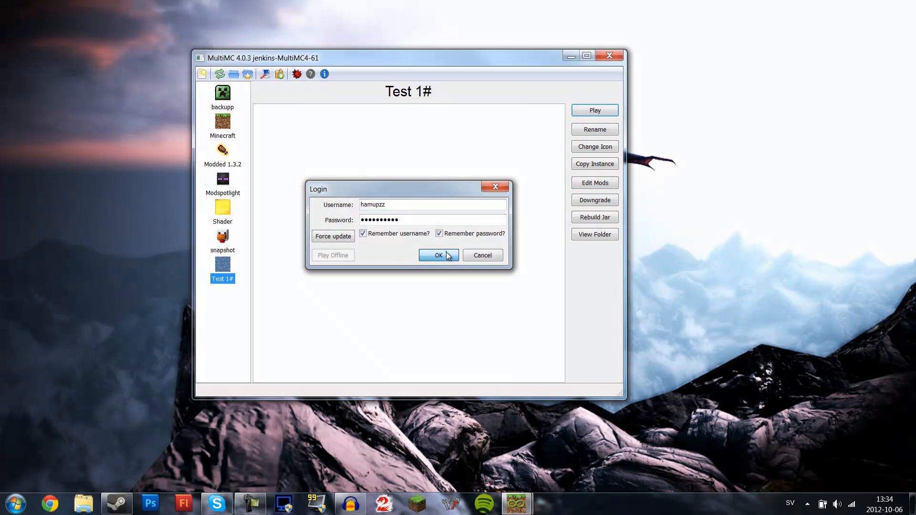
click(447, 255)
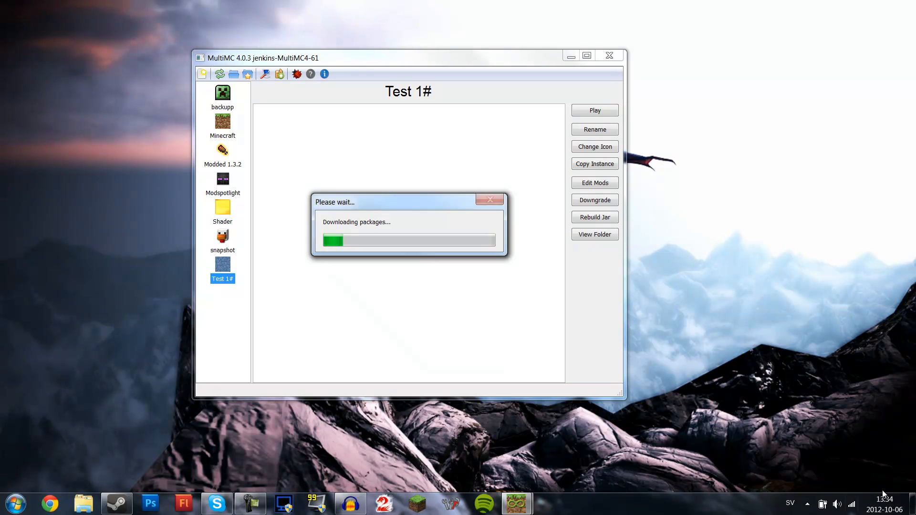
- Open the 1.3.2 modded folder from the desktop and place its window beside MultiMC
click(912, 504)
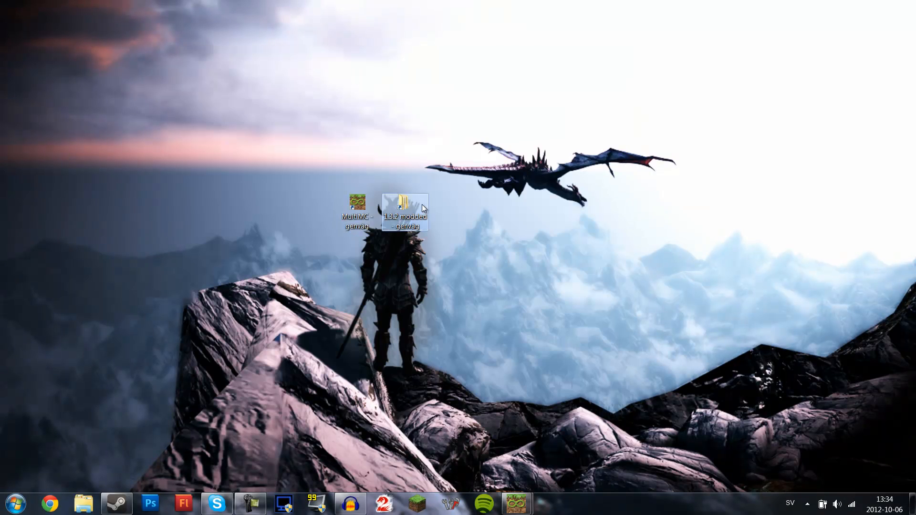
double_click(422, 208)
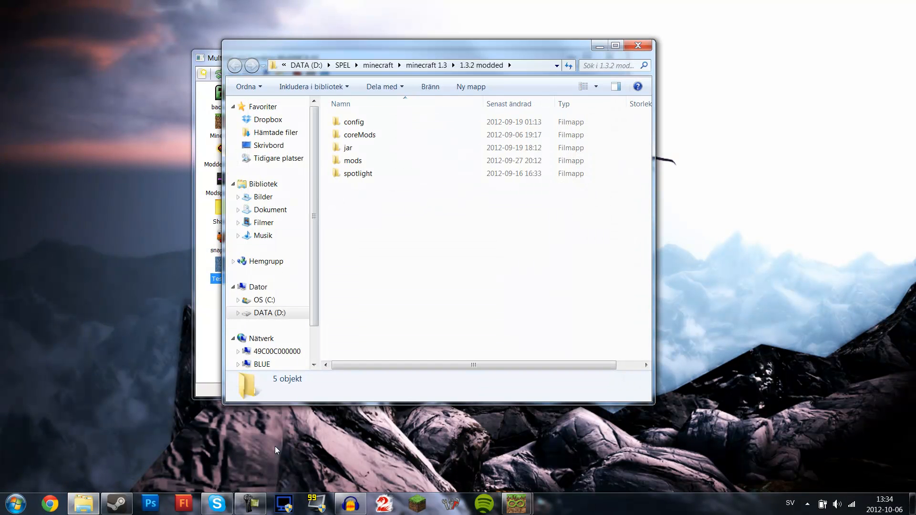
click(253, 505)
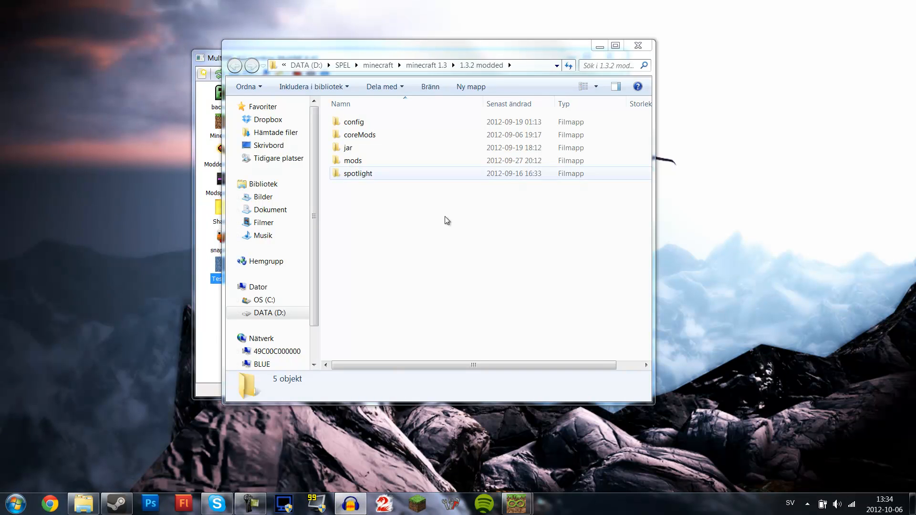
drag(407, 50, 654, 50)
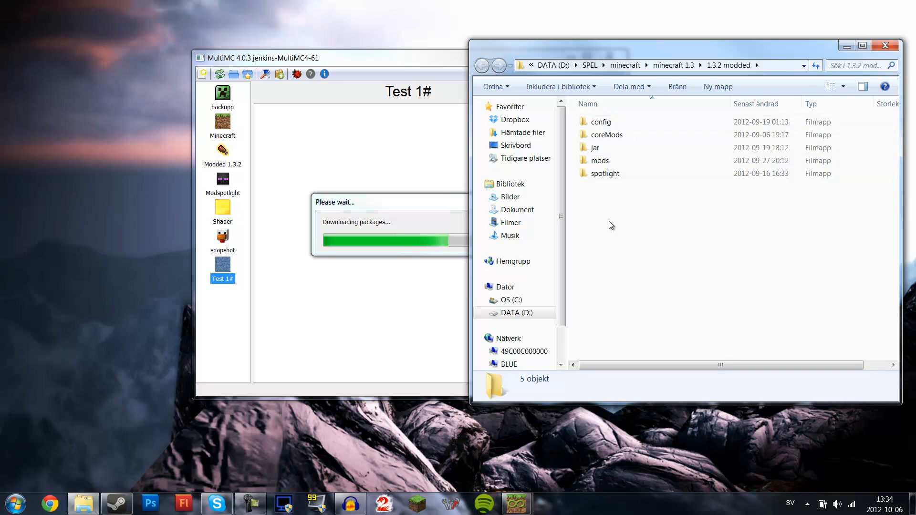
- Look inside the config, coreMods, jar and mods subfolders of the 1.3.2 modded folder
double_click(612, 122)
click(482, 68)
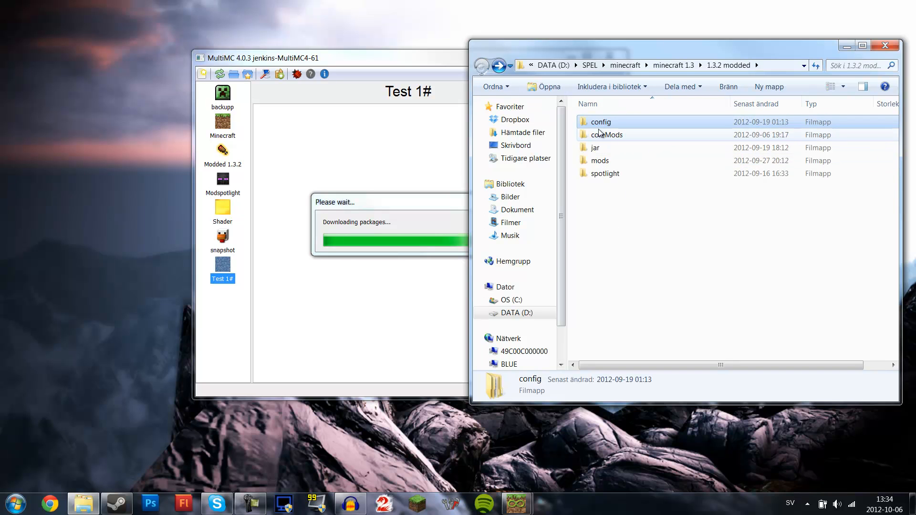
double_click(604, 133)
click(482, 65)
click(595, 147)
double_click(595, 147)
click(482, 66)
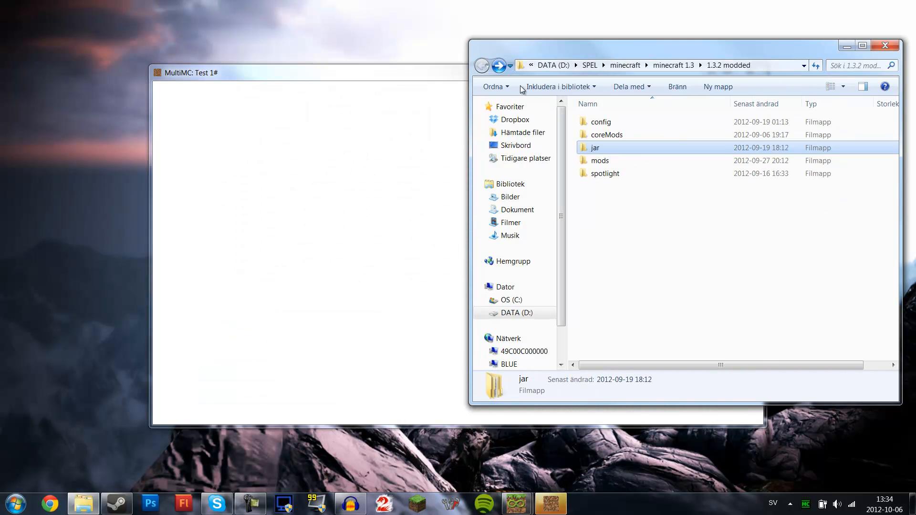
double_click(600, 161)
click(483, 66)
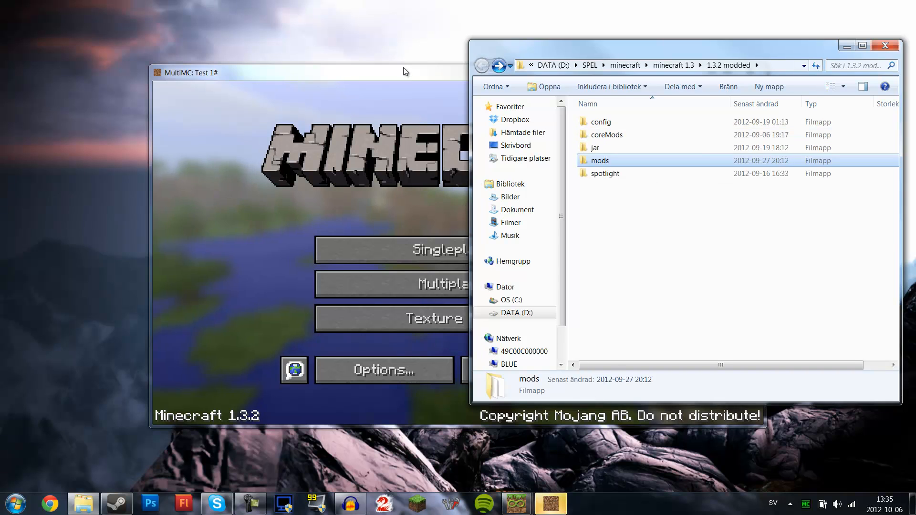
- Close the running game window and open the Edit Mods dialog for Test 1#
click(739, 70)
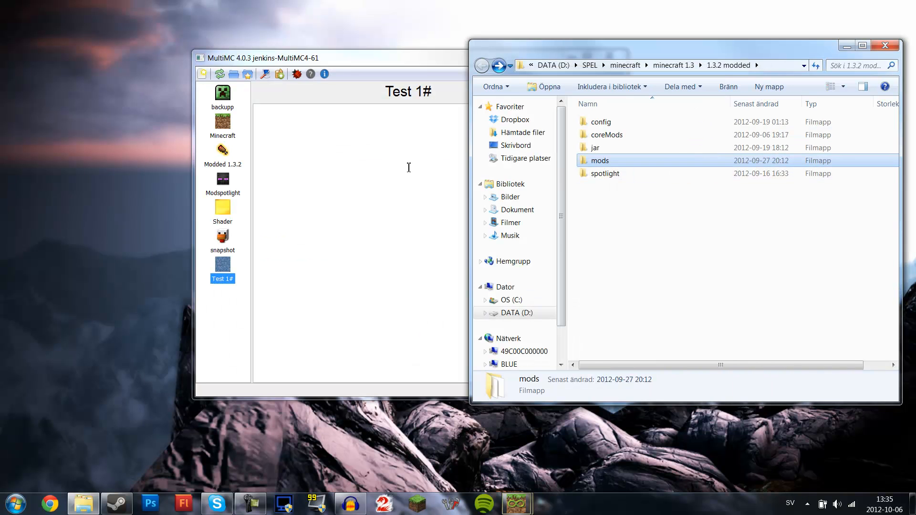
drag(347, 109, 166, 51)
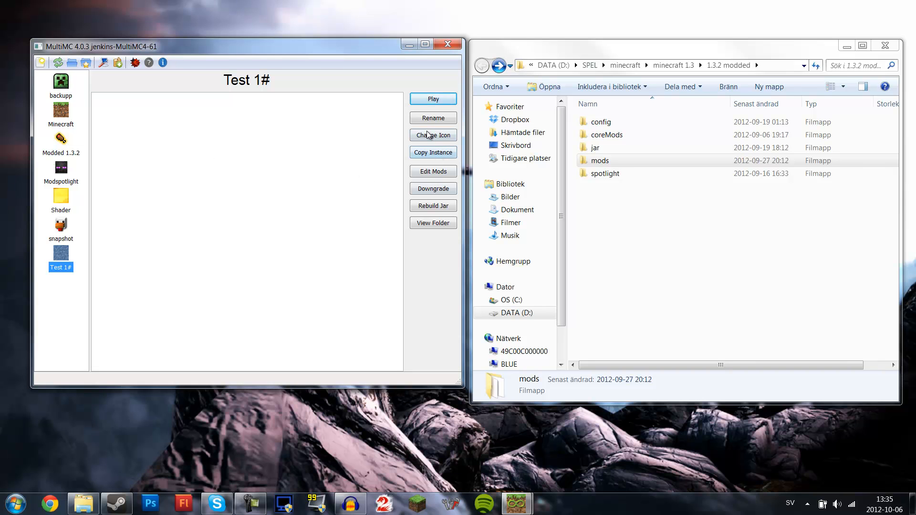
click(433, 172)
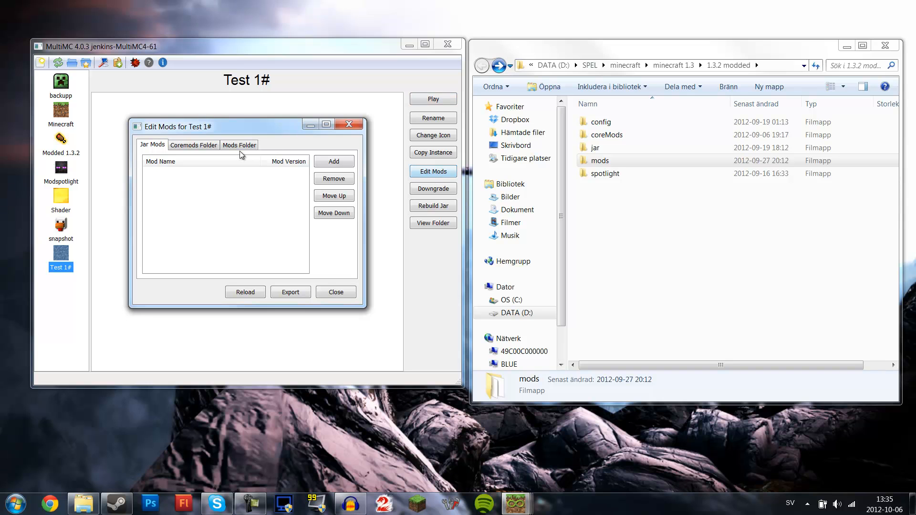
- Add minecraftforge-universal-4.1.2.265, ReiMinimap_v3.2_05 and OptiFine_1.3.2_HD_U_B3 from the jar folder to the Jar Mods list
double_click(608, 151)
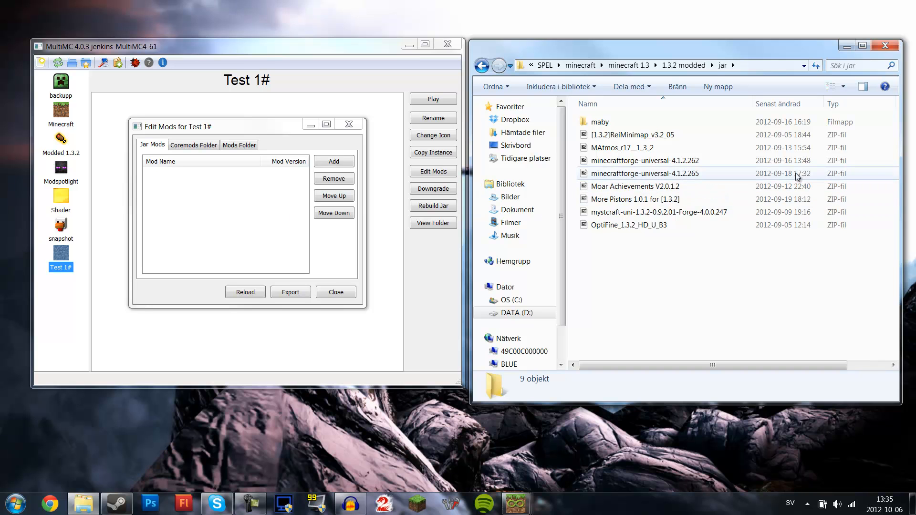
mouse_move(657, 174)
mouse_down()
mouse_move(641, 178)
mouse_move(645, 169)
mouse_up()
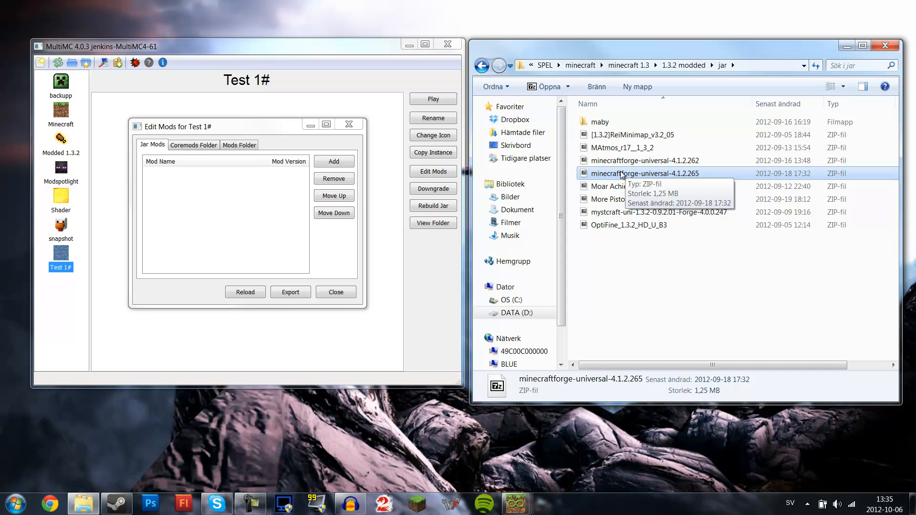
mouse_move(515, 504)
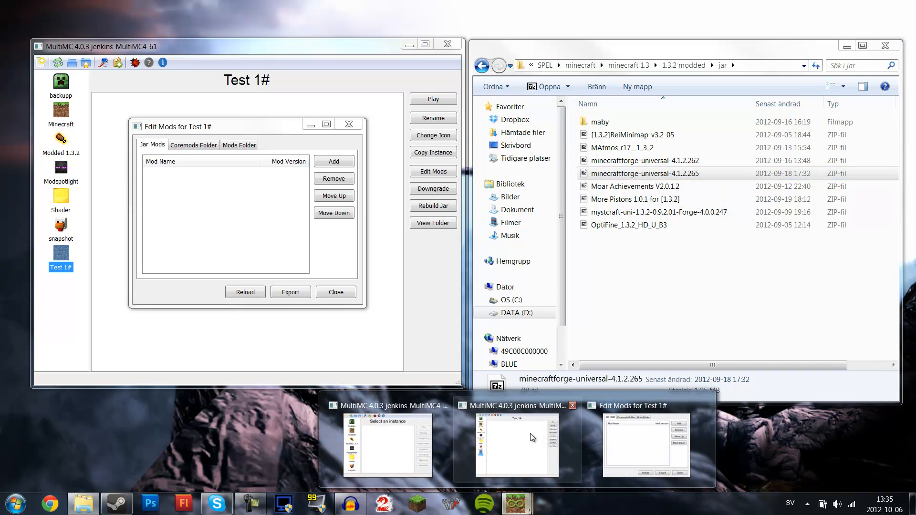
mouse_move(526, 424)
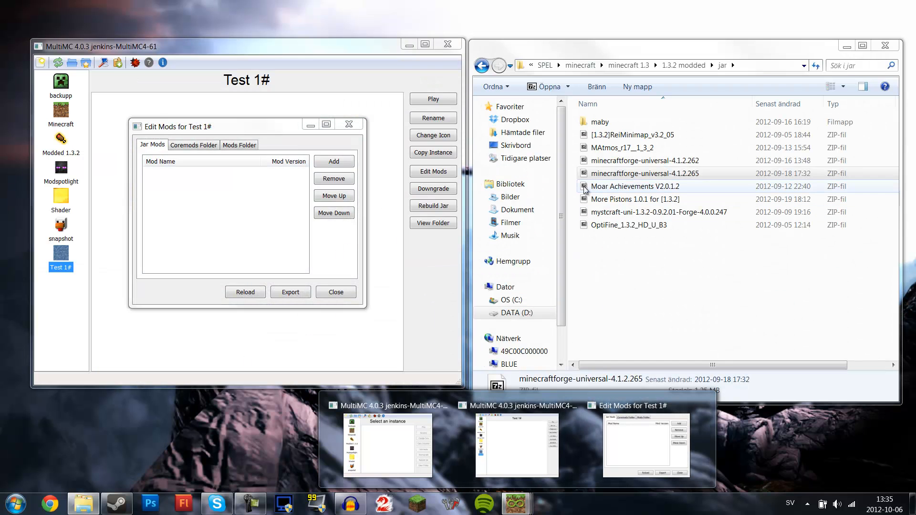
click(632, 174)
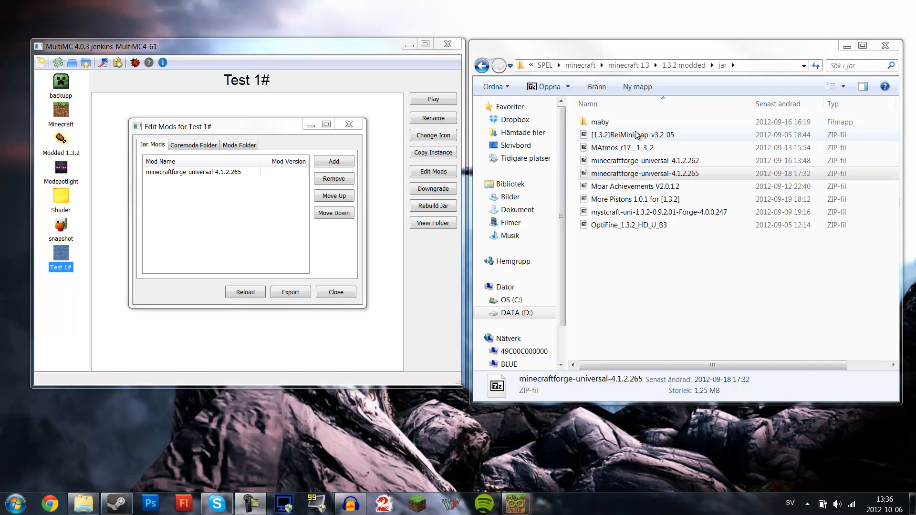
drag(632, 138, 204, 227)
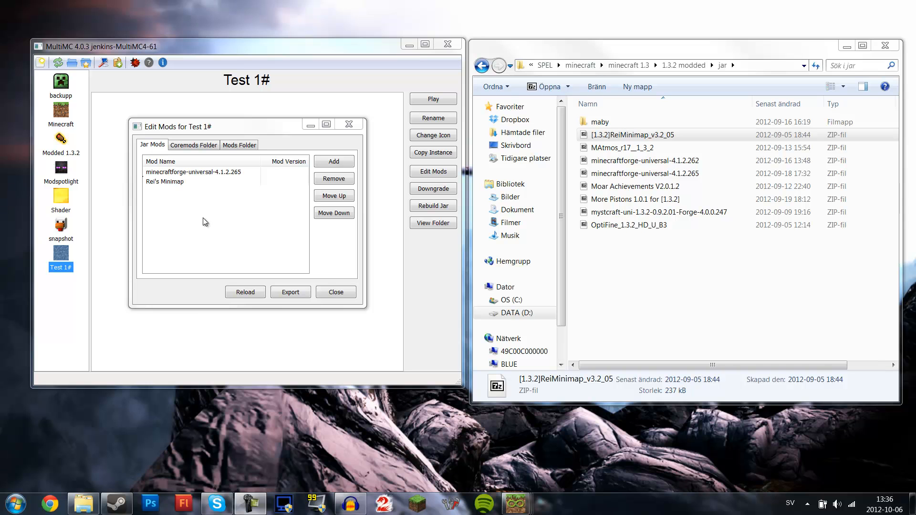
drag(623, 228, 195, 234)
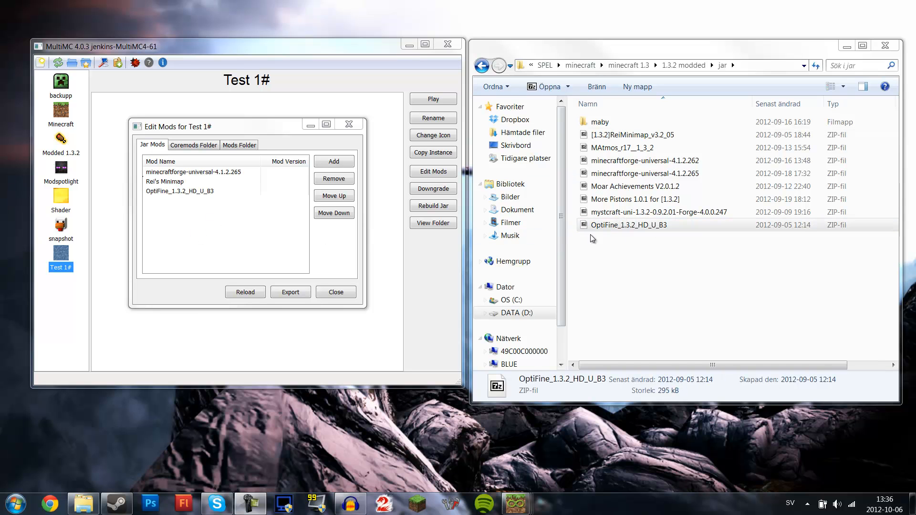
- Add AudioMod, CodeChickenCore 0.6.0 and NotEnoughItems 1.4.0.0 from the coreMods folder to the Coremods Folder list
click(481, 65)
double_click(599, 161)
click(482, 66)
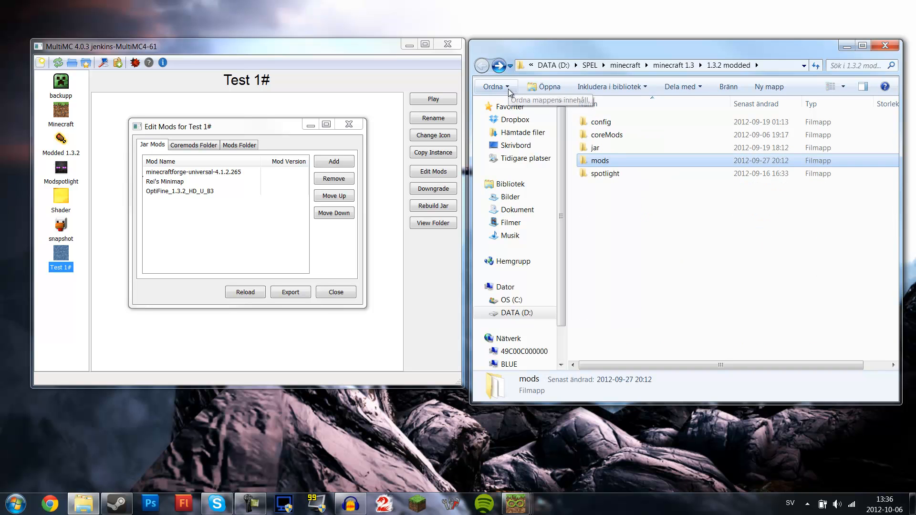
click(202, 146)
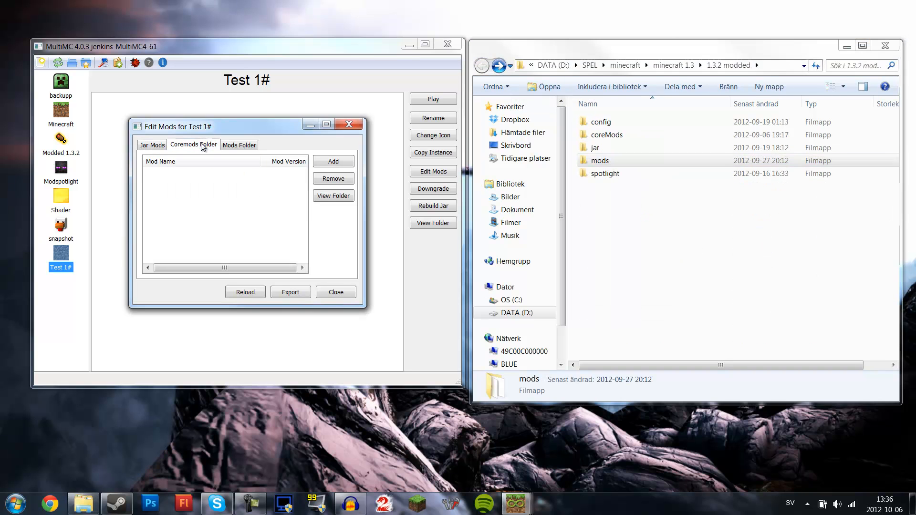
double_click(607, 135)
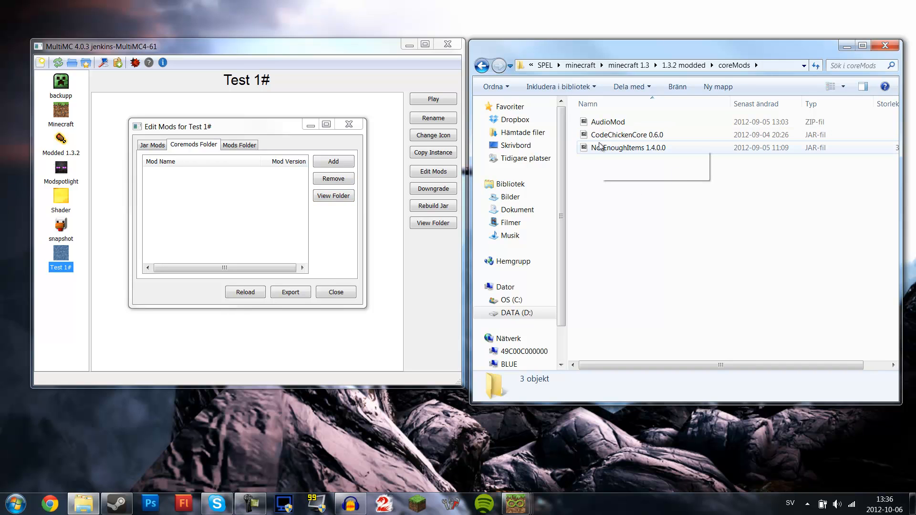
drag(626, 172, 620, 116)
drag(614, 133, 276, 220)
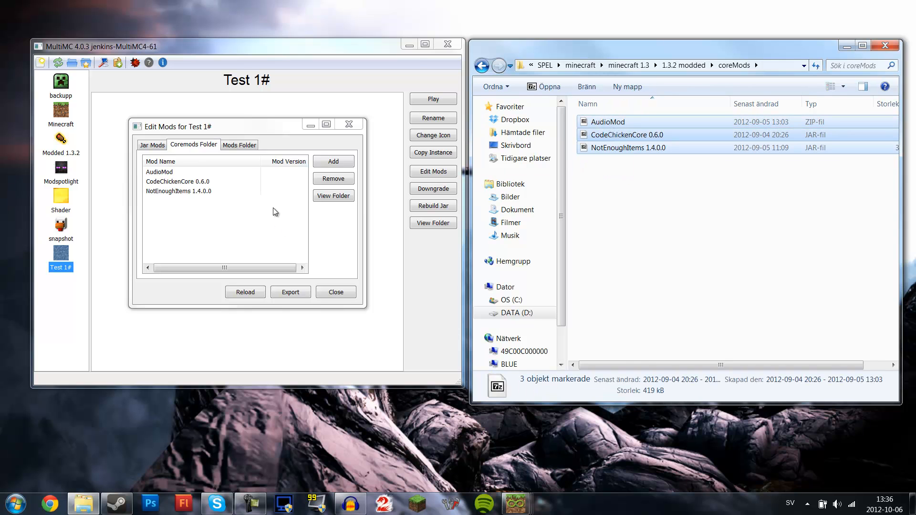
- Add all files from the 1.3.2 modded mods folder to the Mods Folder list of Test 1# and close the dialog
click(253, 144)
click(482, 66)
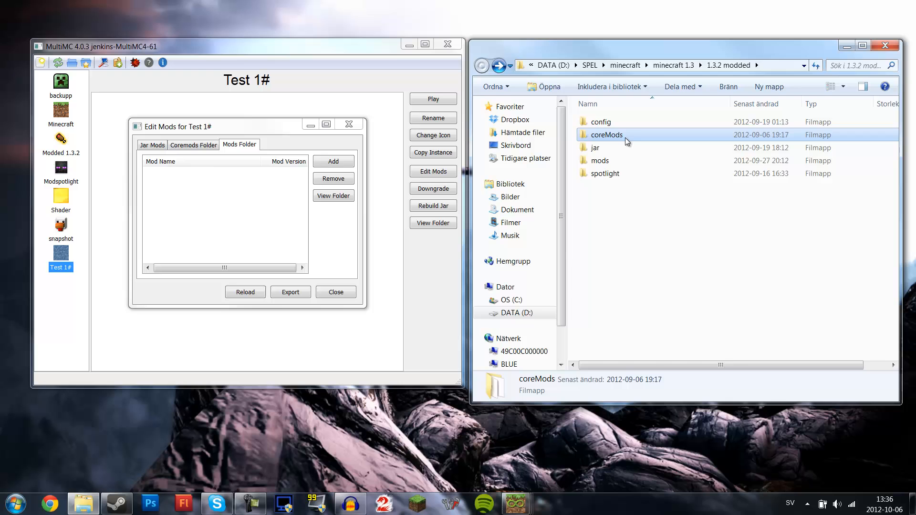
double_click(614, 162)
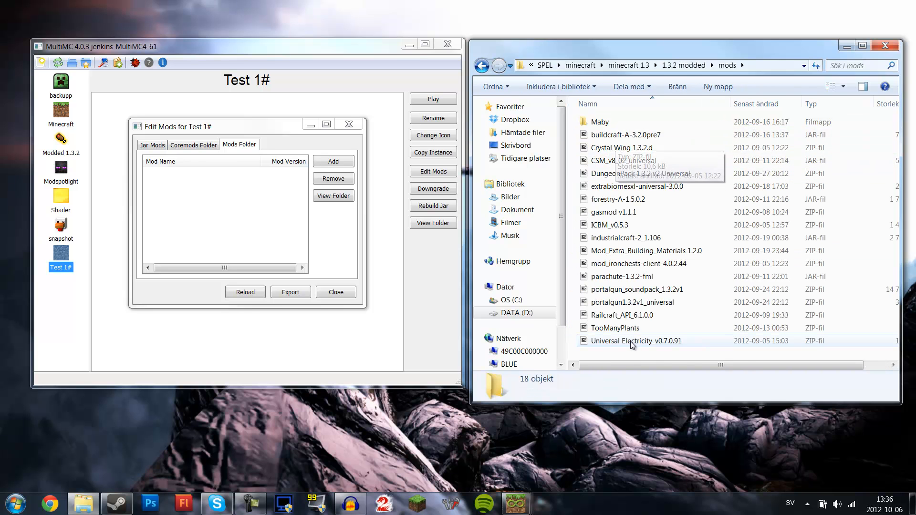
click(627, 345)
click(621, 146)
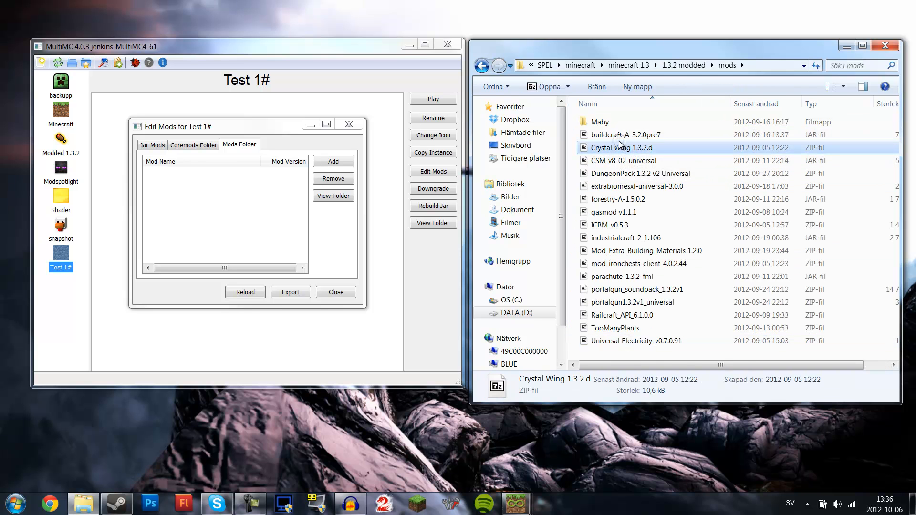
click(620, 136)
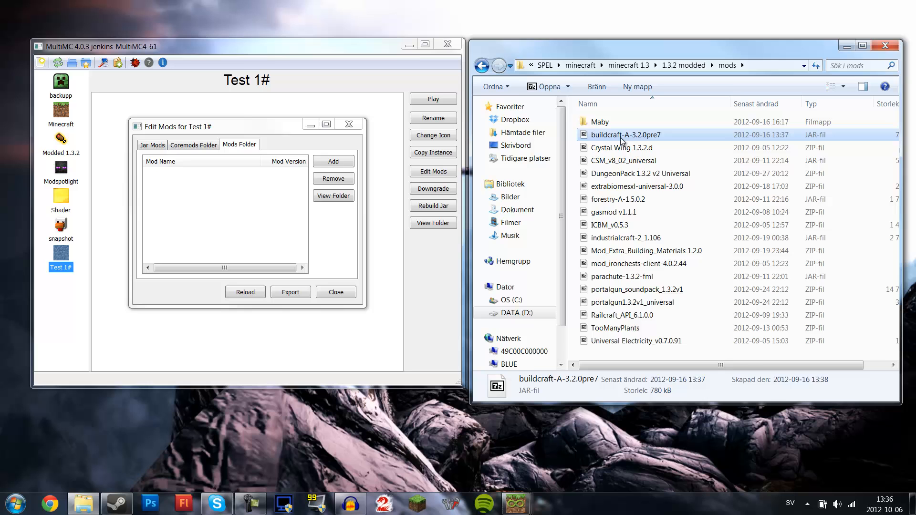
shift+click(626, 343)
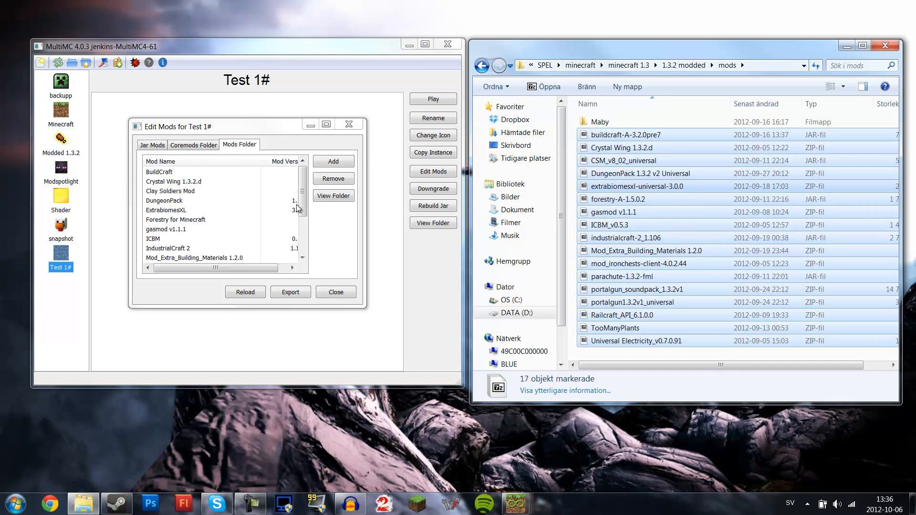
mouse_move(304, 203)
mouse_down()
mouse_move(289, 262)
mouse_move(292, 169)
mouse_move(304, 134)
mouse_move(306, 212)
mouse_up()
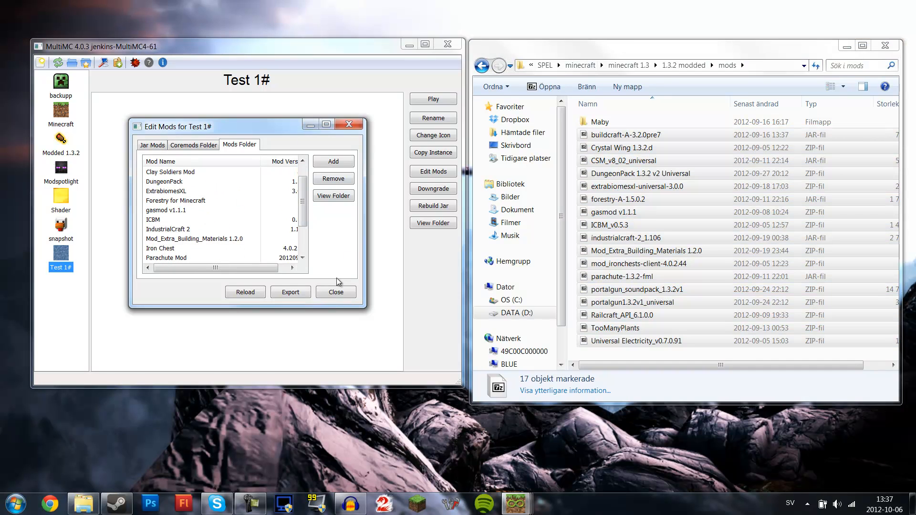
click(337, 292)
- Launch Test 1#, log in, and read the crash report before closing the game window
click(425, 97)
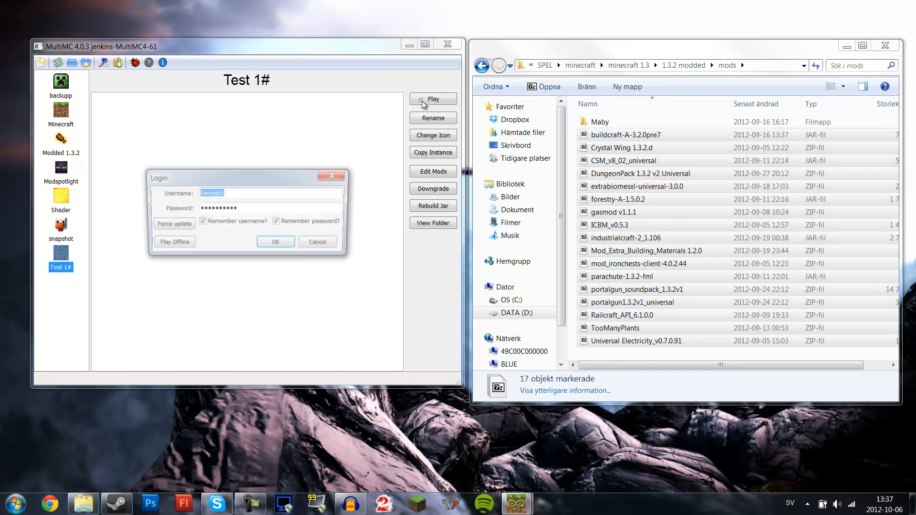
click(281, 243)
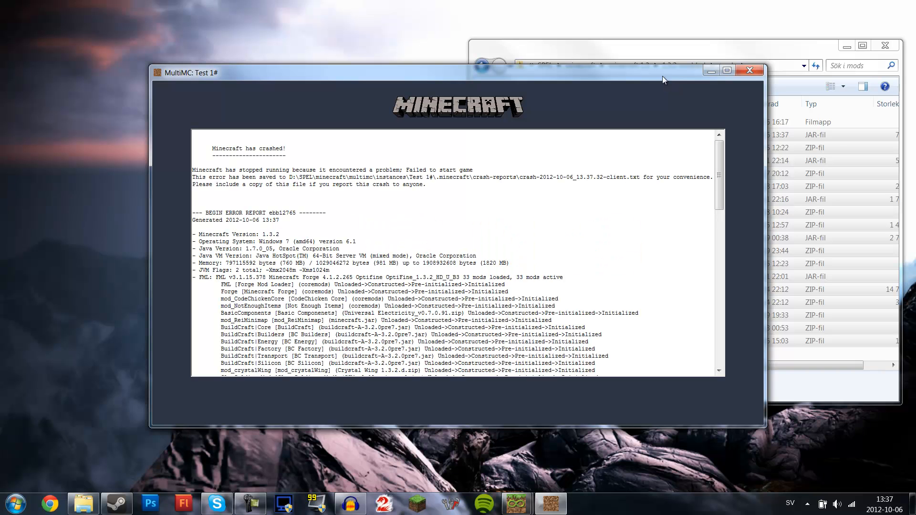
scroll(591, 252, down, 20)
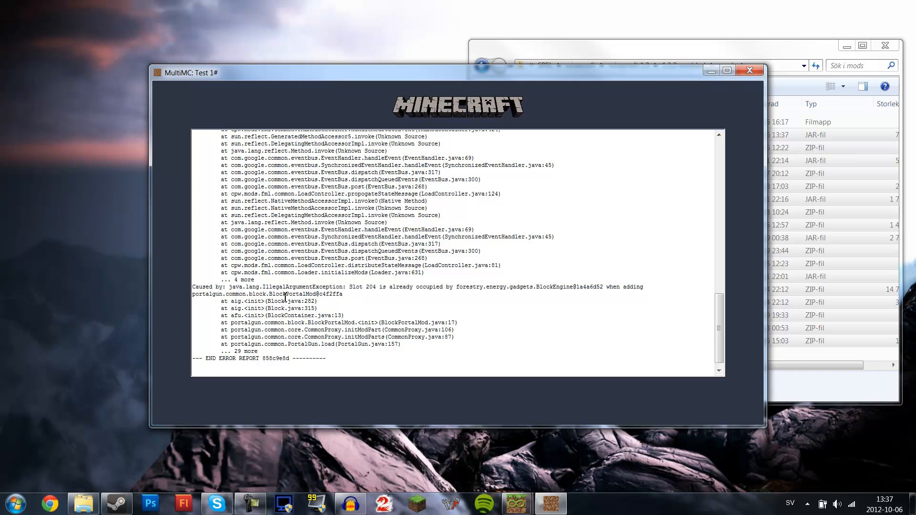
click(749, 72)
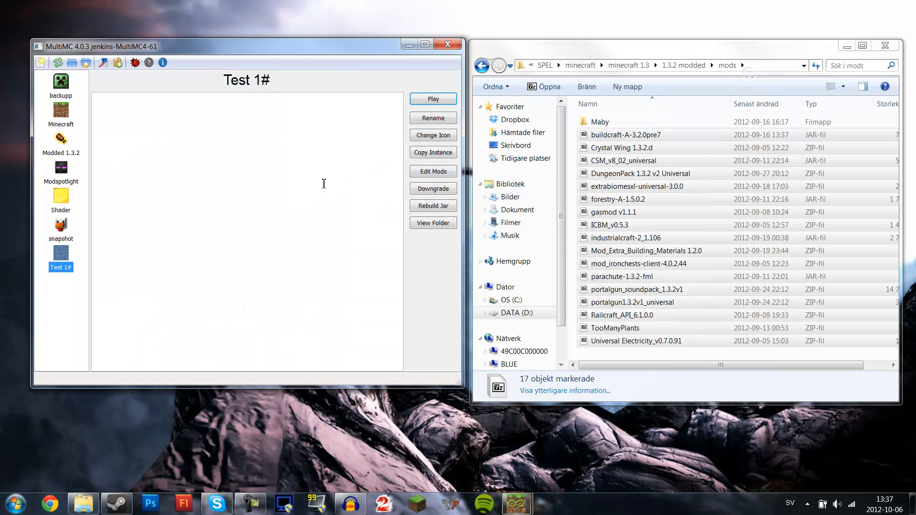
- Remove the first several mods from Test 1#'s Mods Folder list and close the dialog
click(434, 172)
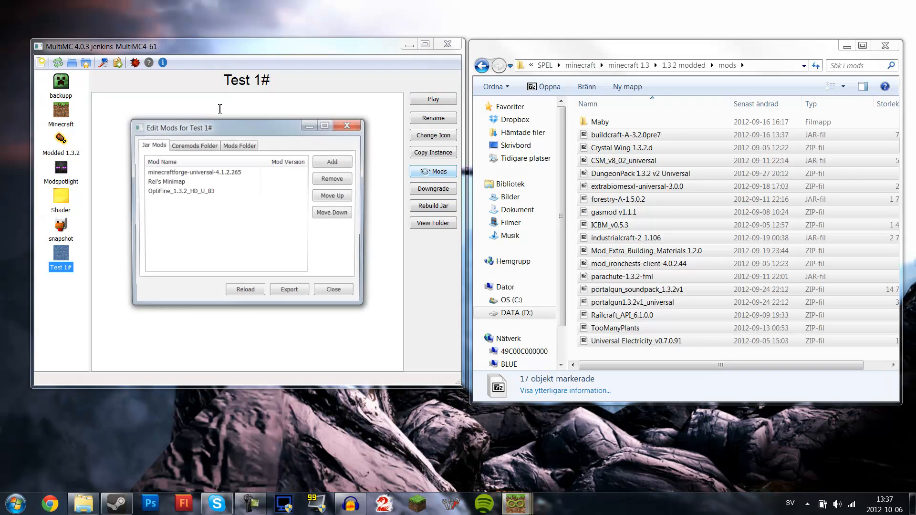
click(238, 144)
click(201, 173)
click(343, 181)
click(343, 181)
click(342, 181)
click(343, 181)
click(342, 182)
click(343, 181)
click(342, 181)
click(342, 181)
click(342, 182)
click(342, 181)
click(342, 182)
click(343, 181)
click(343, 182)
click(342, 181)
click(342, 181)
click(336, 292)
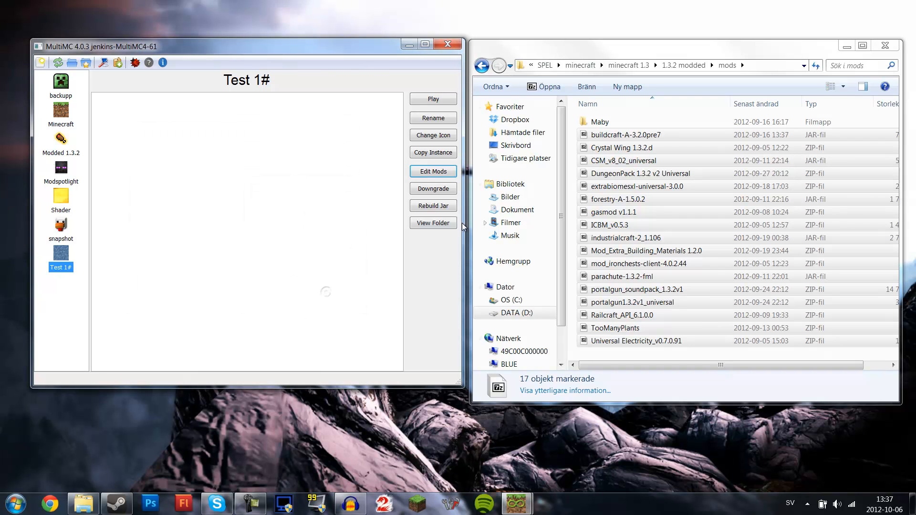
- Delete the Test 1# instance
right_click(66, 240)
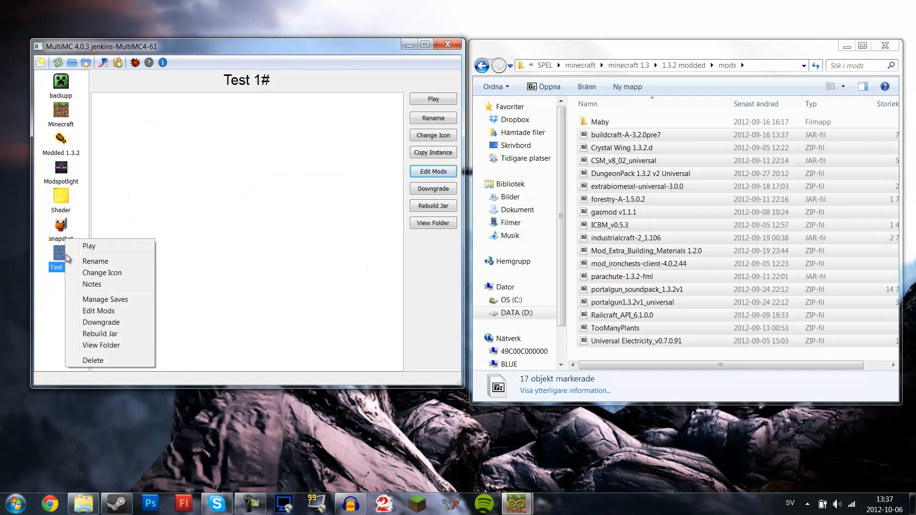
click(107, 361)
click(496, 295)
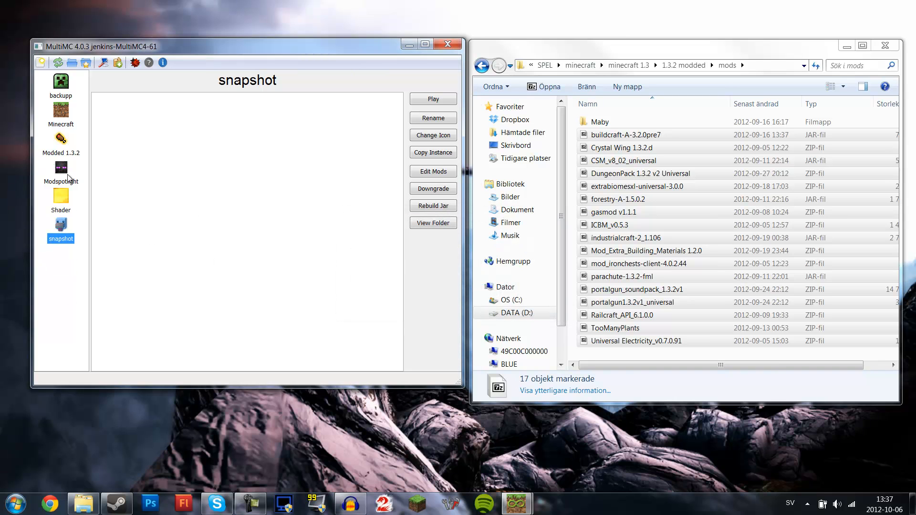
- Open the Edit Mods dialog for Modded 1.3.2 and review its coremods and mods lists
click(61, 143)
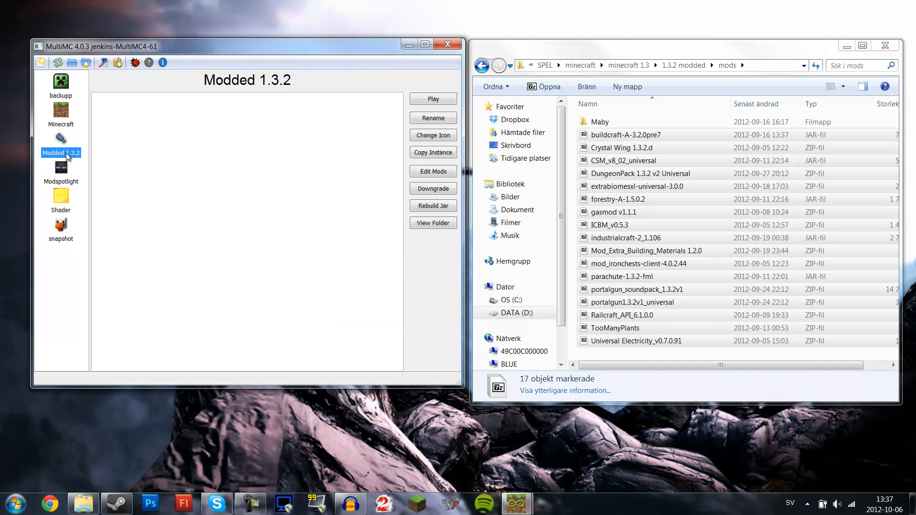
click(433, 171)
click(194, 144)
click(250, 145)
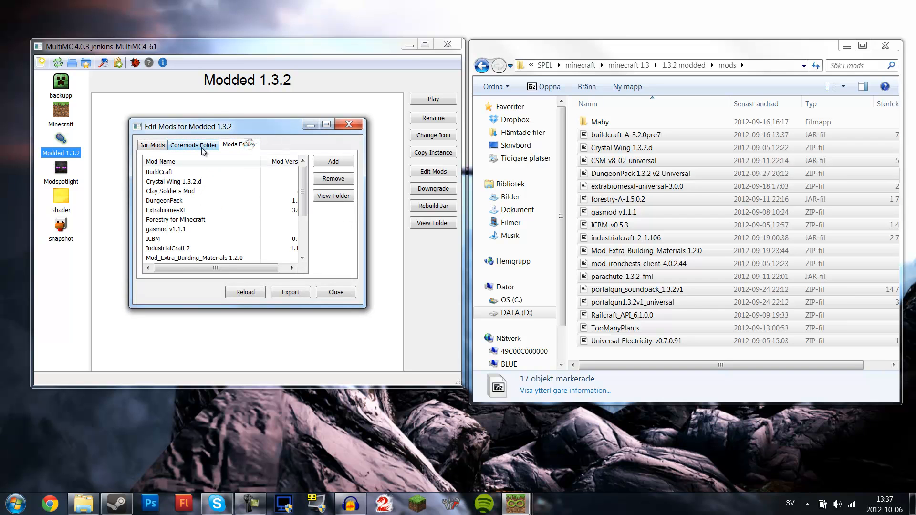
scroll(299, 198, down, 1)
scroll(299, 199, down, 2)
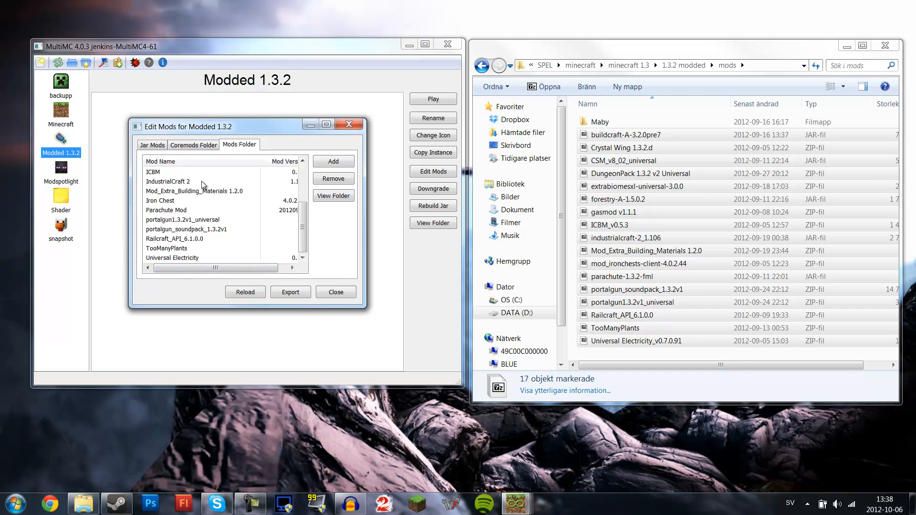
click(187, 229)
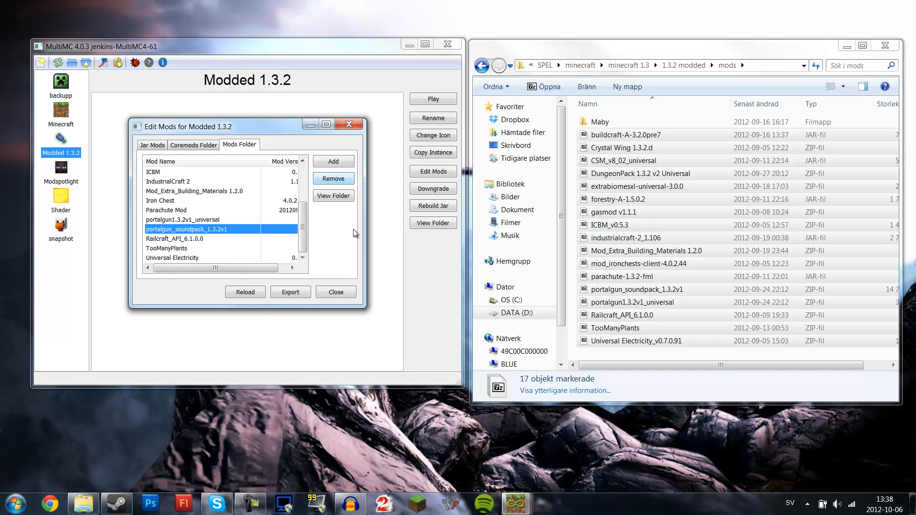
click(339, 290)
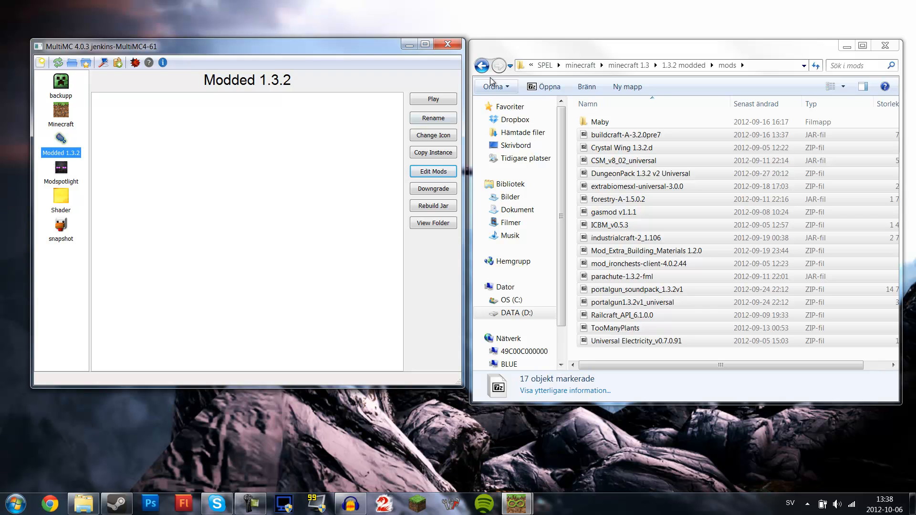
- Review the memory and window size options in the MultiMC settings, closing without saving
drag(615, 51, 611, 55)
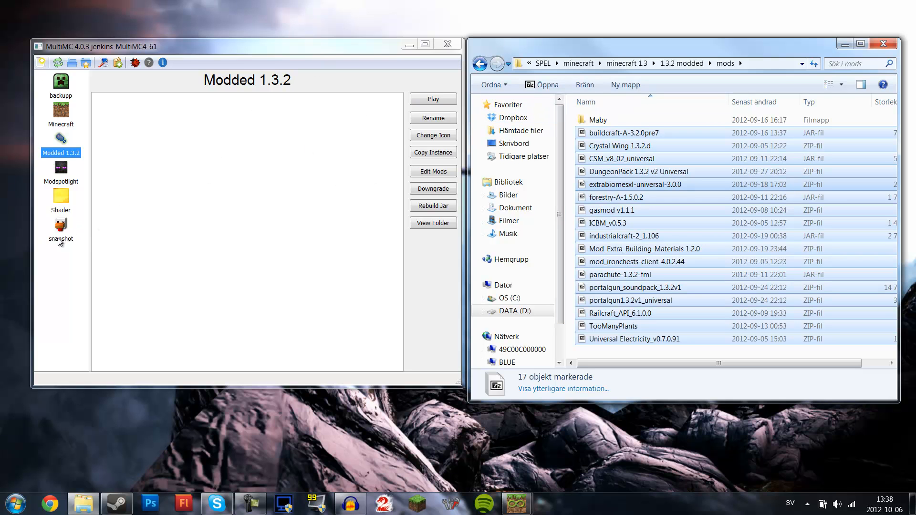
click(102, 65)
click(223, 131)
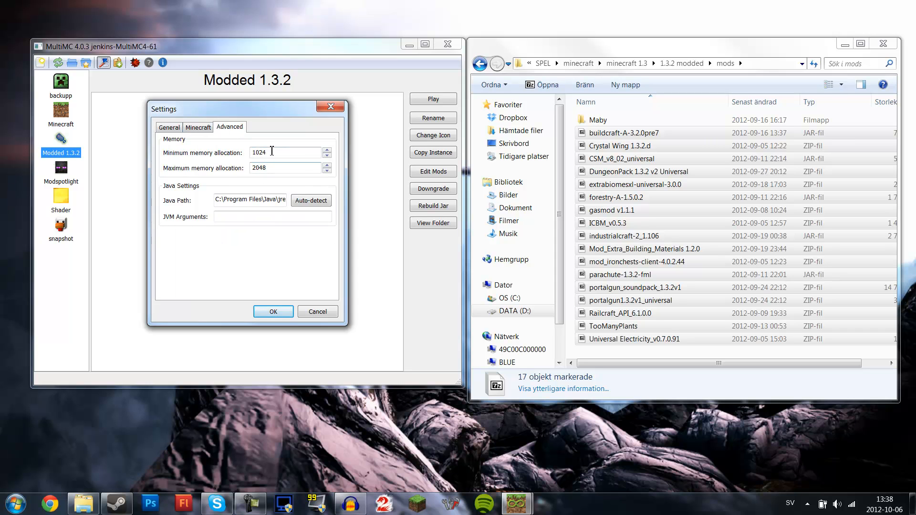
click(327, 150)
click(213, 130)
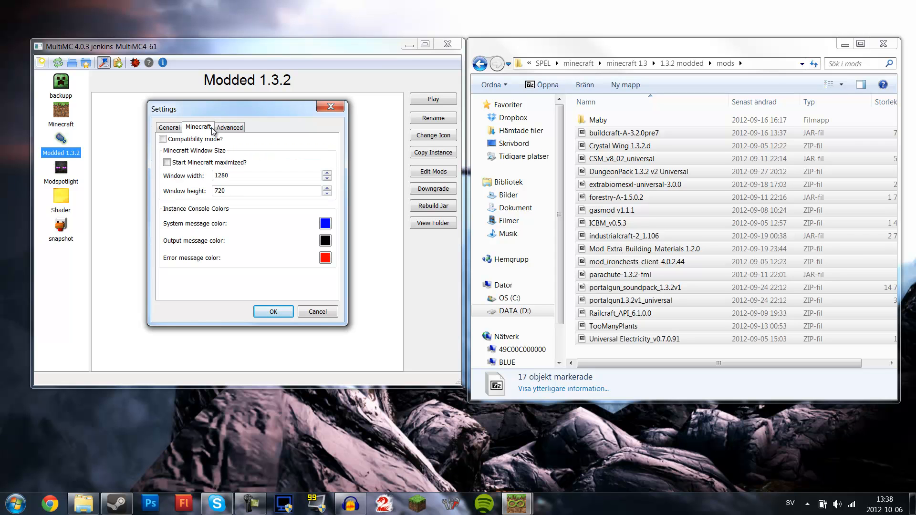
double_click(249, 177)
click(328, 110)
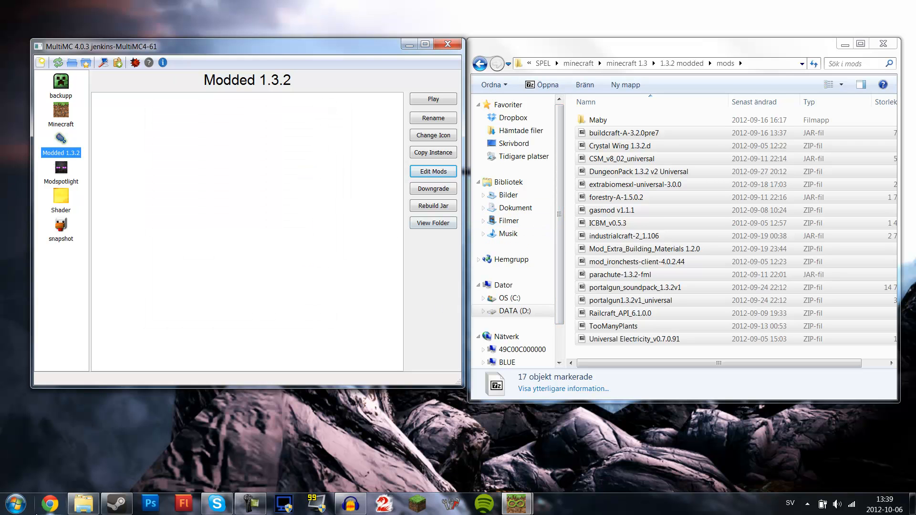
click(50, 504)
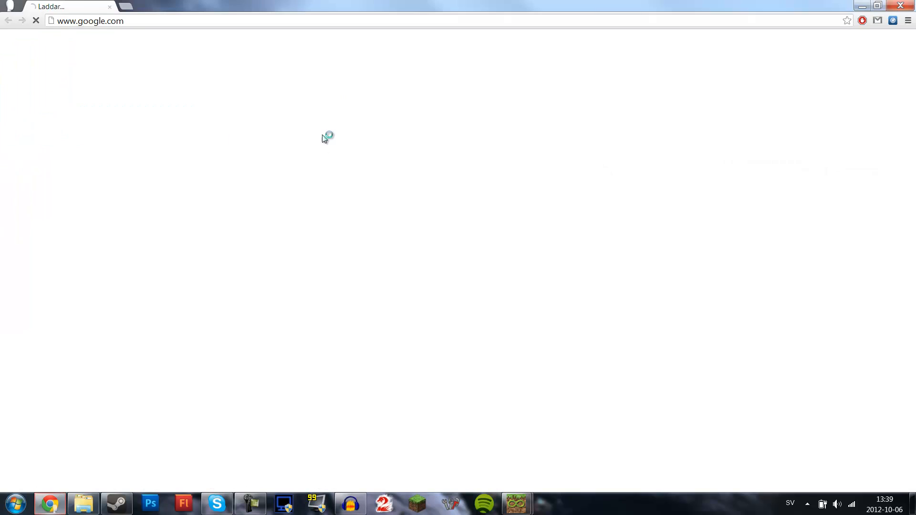
double_click(480, 8)
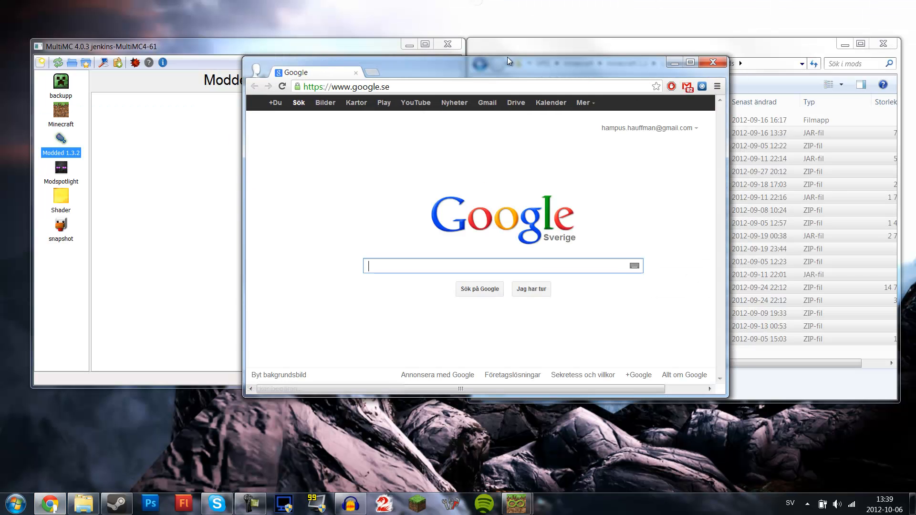
click(714, 65)
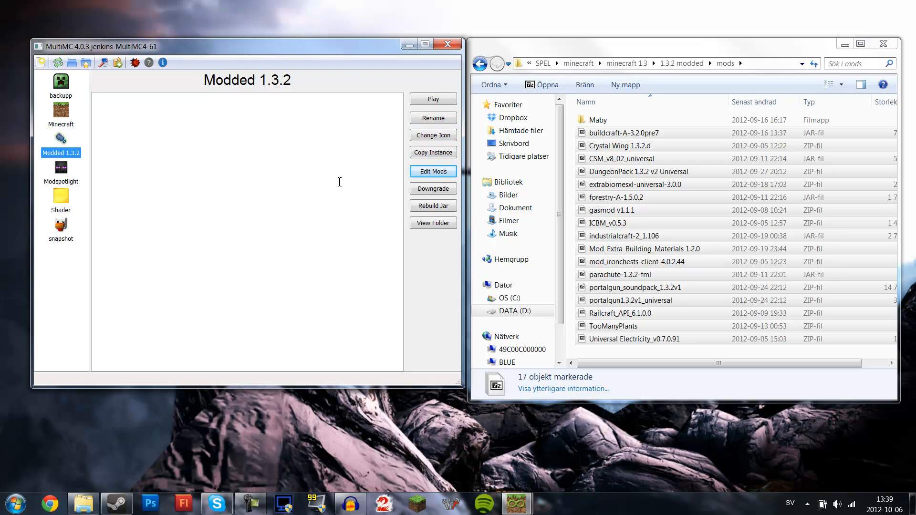
drag(203, 54, 406, 55)
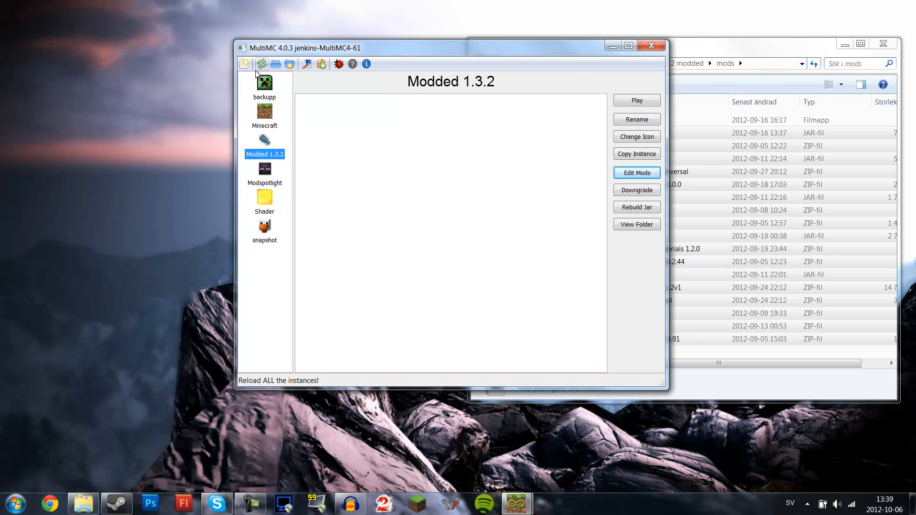
- Launch the Modded 1.3.2 instance and log in
click(264, 87)
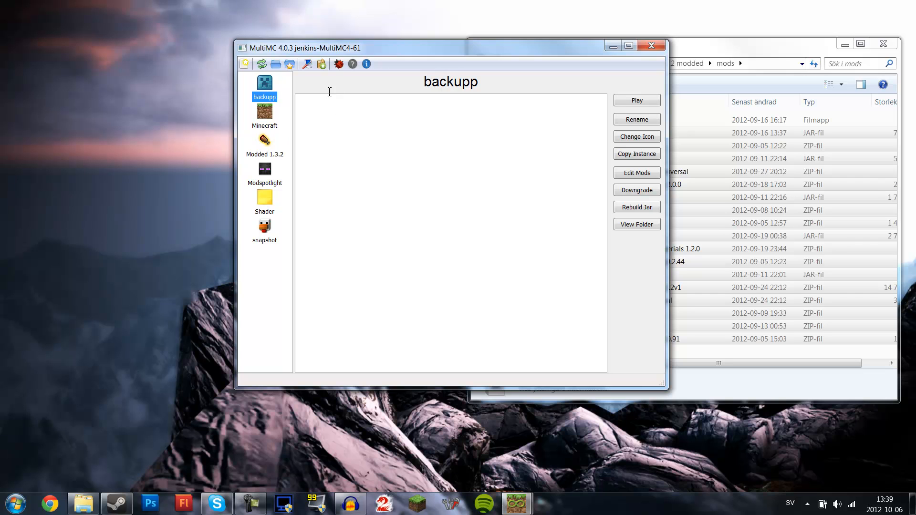
click(265, 151)
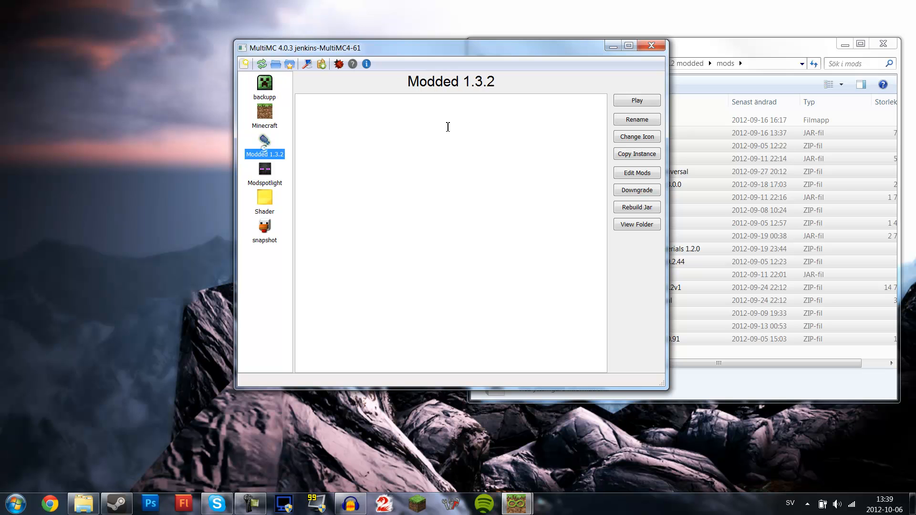
click(633, 102)
click(474, 244)
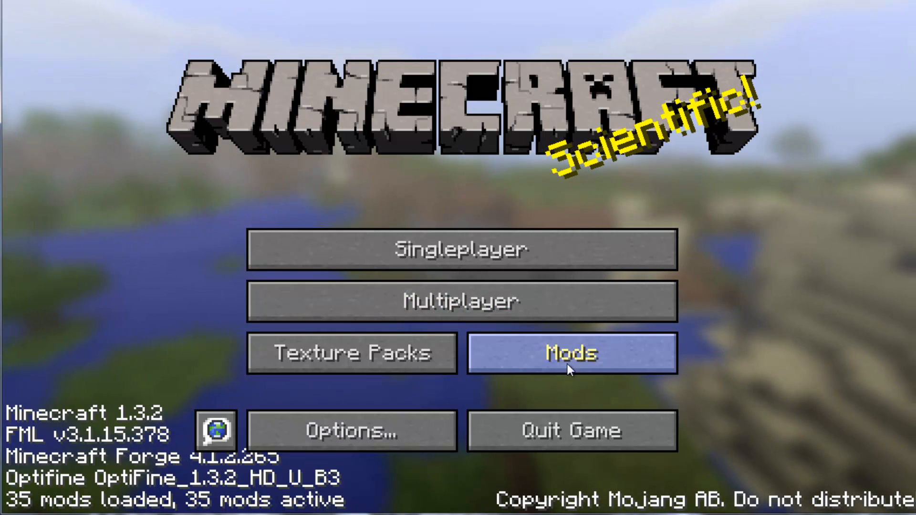
- Browse the in-game Mod List and return to the main menu
click(559, 359)
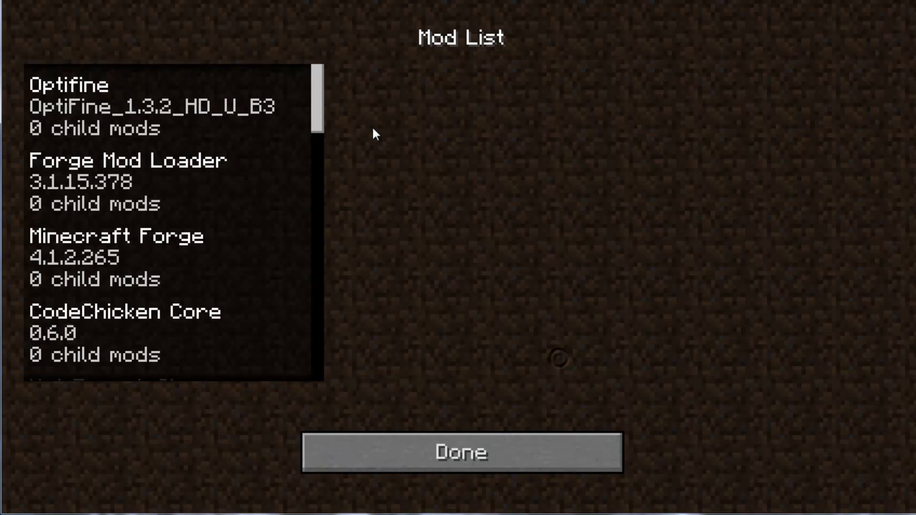
drag(321, 98, 345, 438)
click(361, 453)
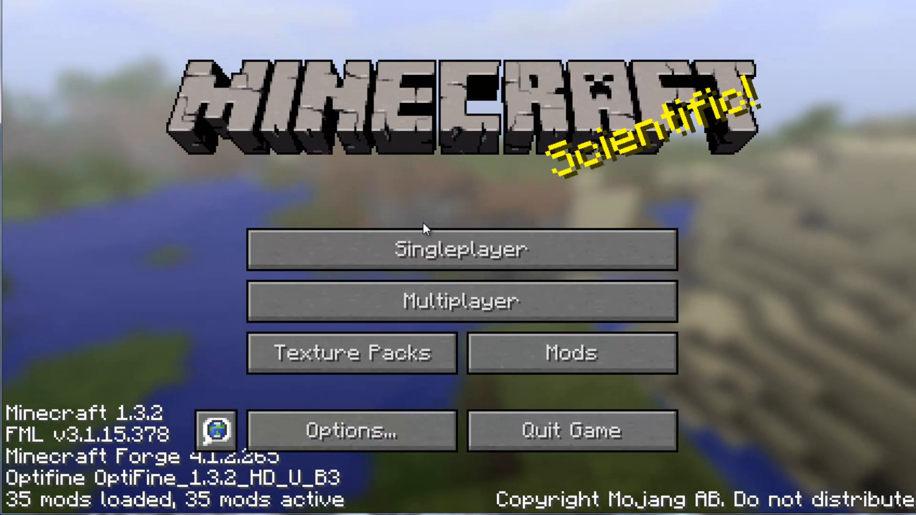
- Open the singleplayer world New World
click(432, 293)
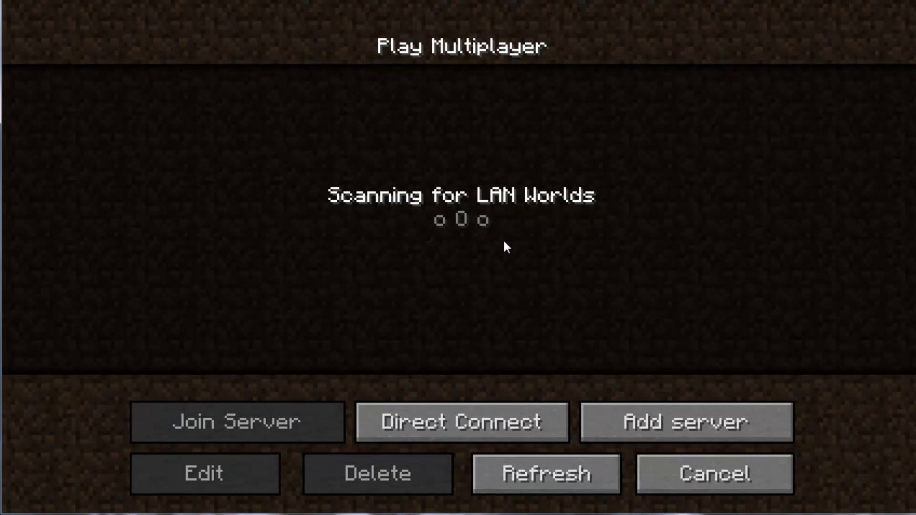
click(647, 463)
click(459, 251)
click(412, 206)
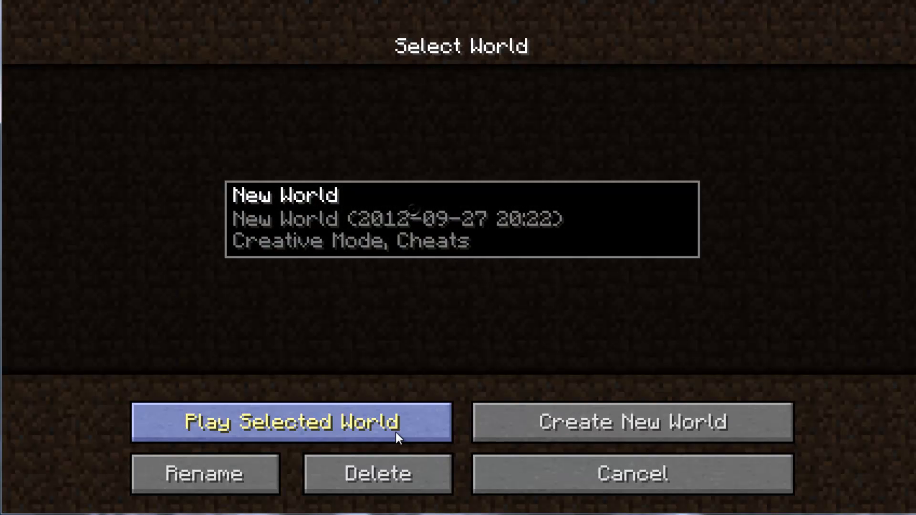
click(396, 433)
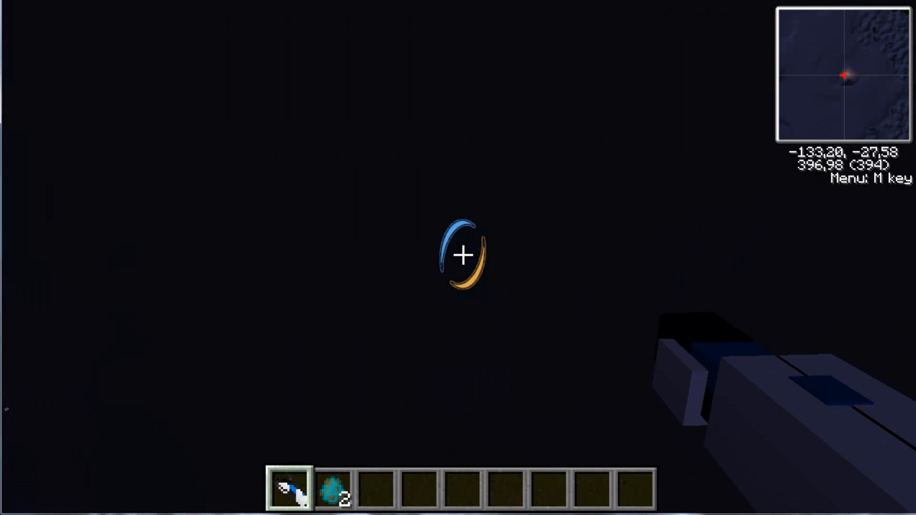
- Open the inventory, clear the item search and page through the item list before leaving
key(e)
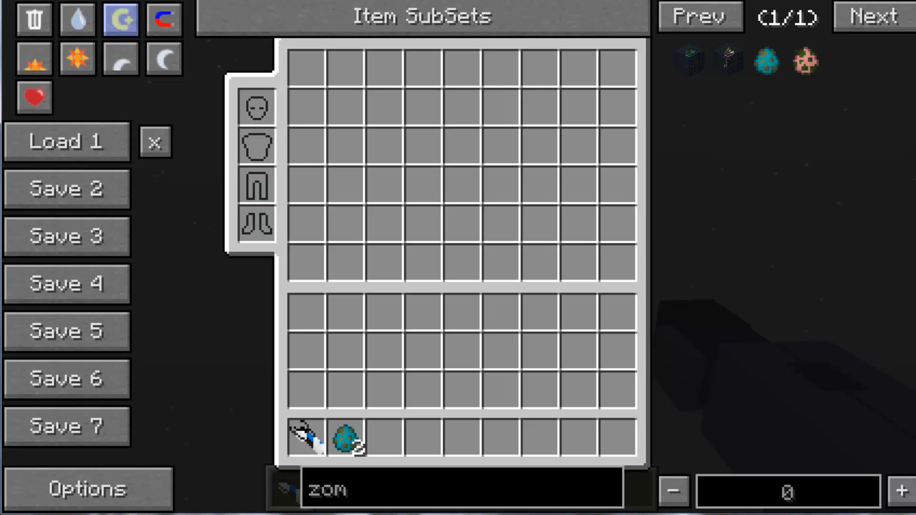
key(BackSpace)
key(BackSpace)
key(BackSpace)
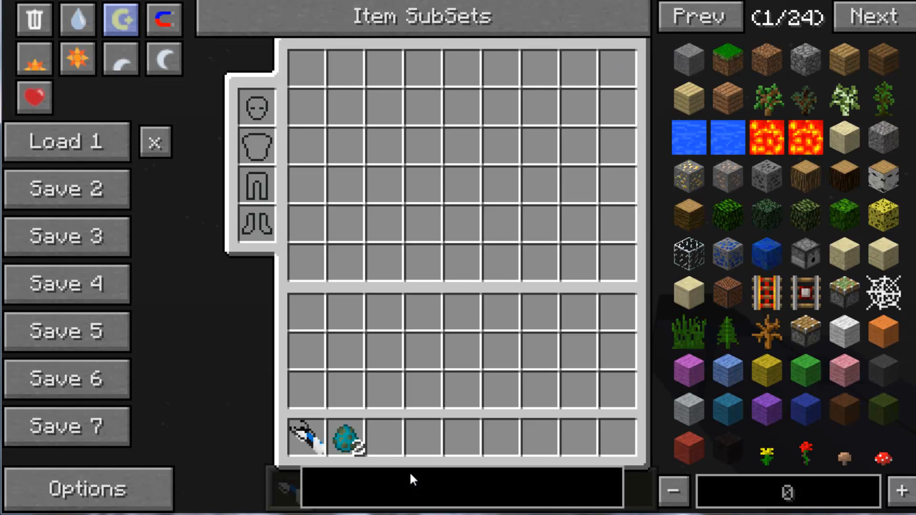
click(886, 19)
click(886, 19)
click(886, 20)
click(886, 19)
click(887, 19)
key(Escape)
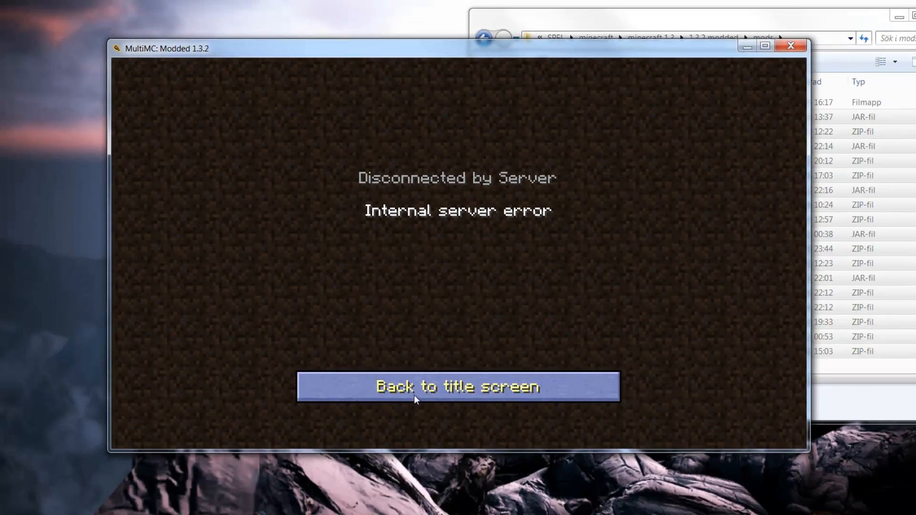
- Return to the title screen and close the Minecraft game window
click(405, 427)
click(418, 245)
click(420, 244)
click(419, 402)
click(389, 294)
click(578, 399)
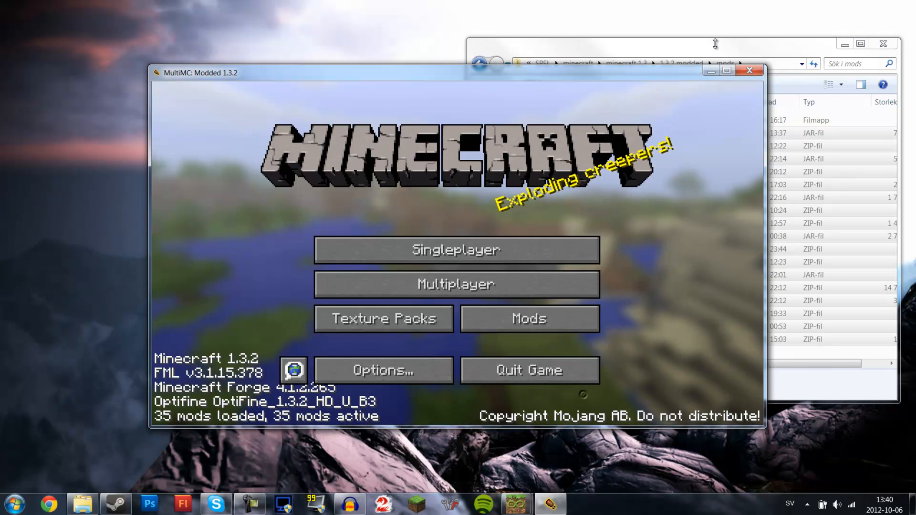
click(759, 71)
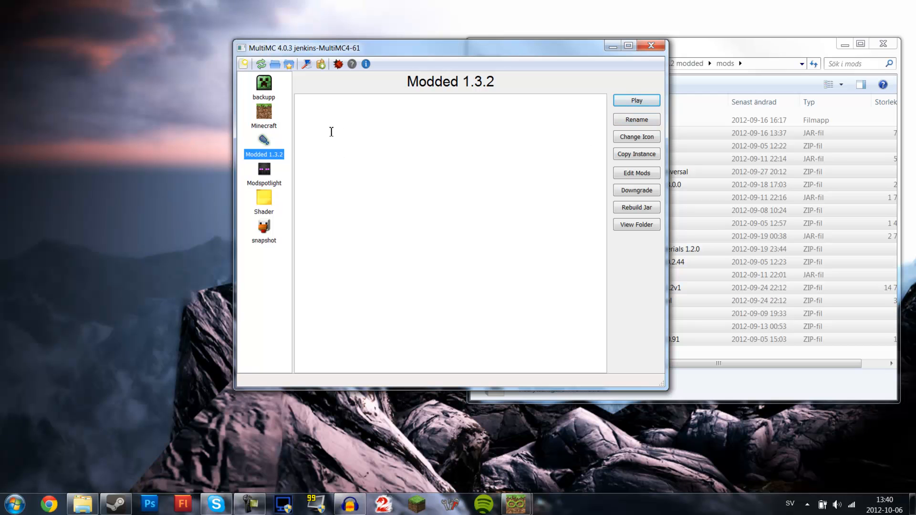
- Open the Modded 1.3.2 mod editor and browse the jar mods and mods folder lists
click(647, 173)
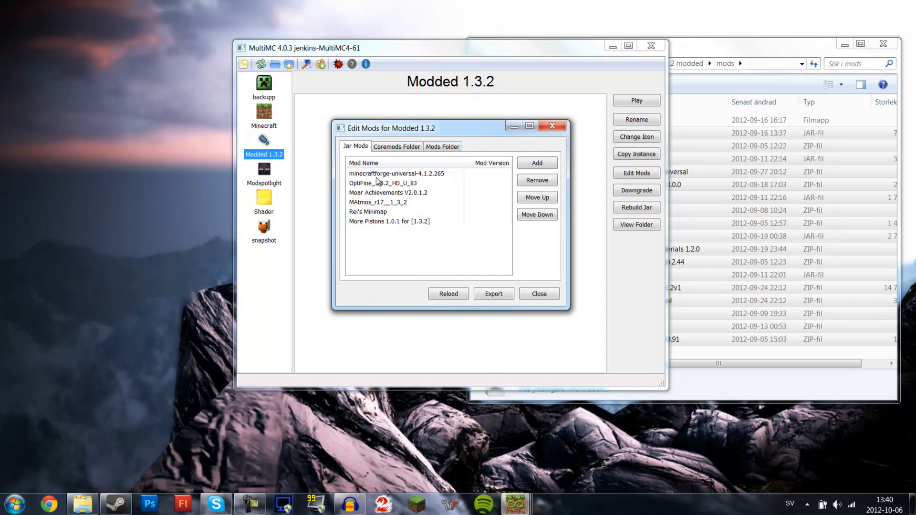
click(376, 175)
click(442, 146)
drag(505, 191, 505, 224)
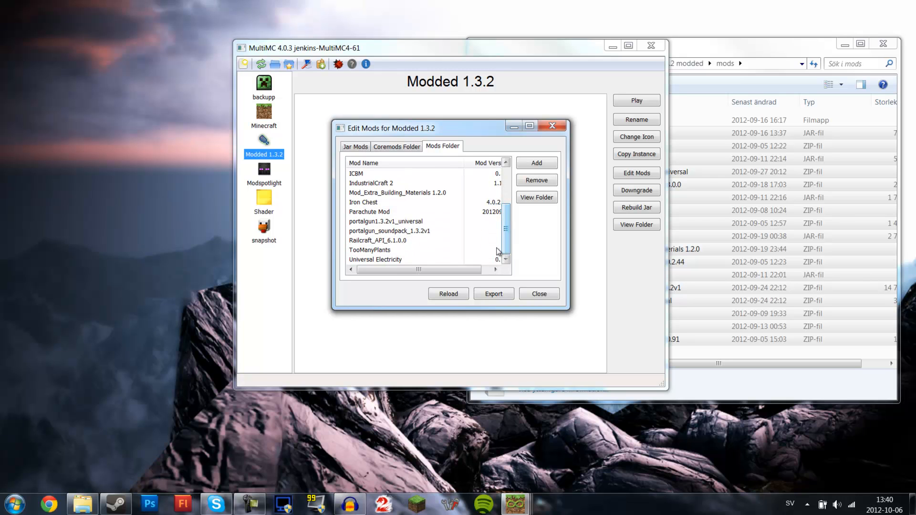
click(377, 221)
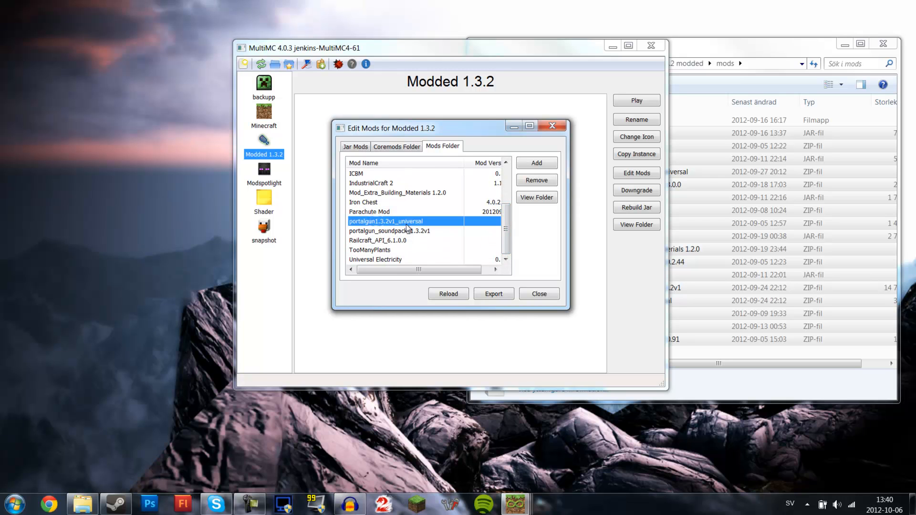
- Select the portalgun_soundpack_1.3.2v1 file in the instance's mods folder, then close that folder window
click(742, 54)
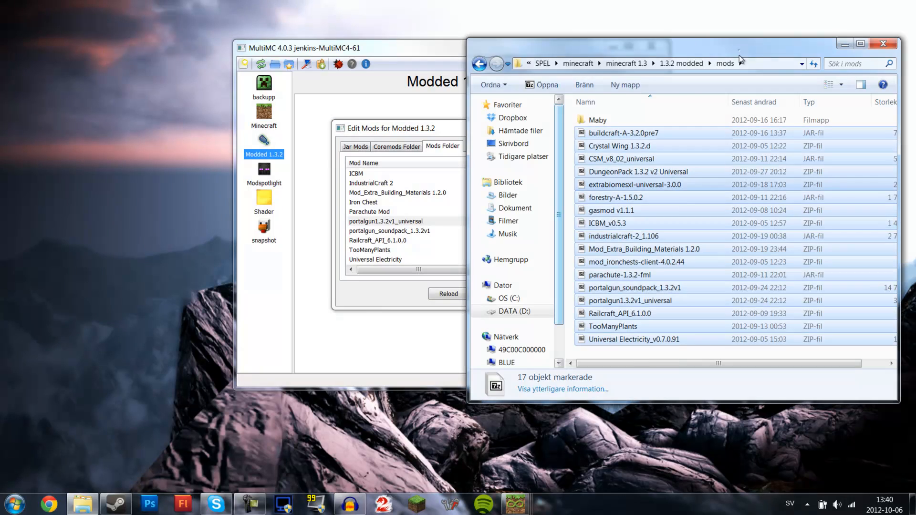
click(599, 352)
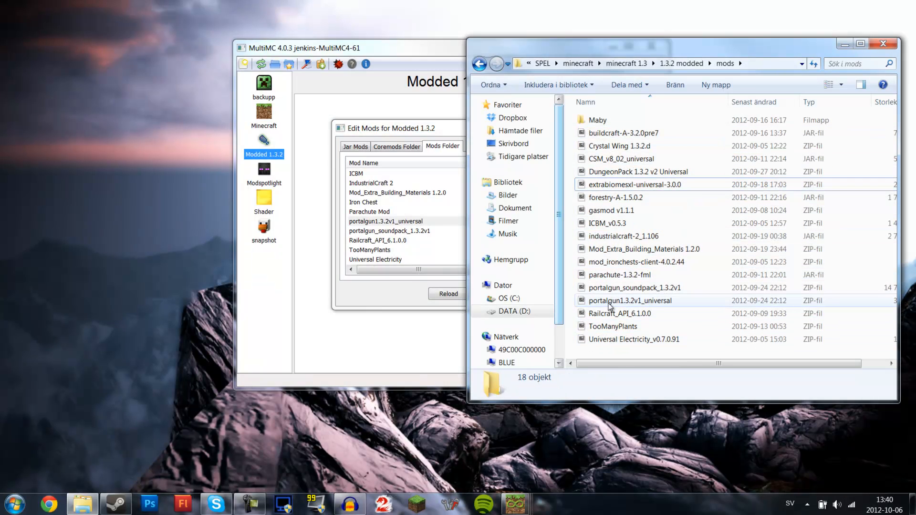
click(642, 288)
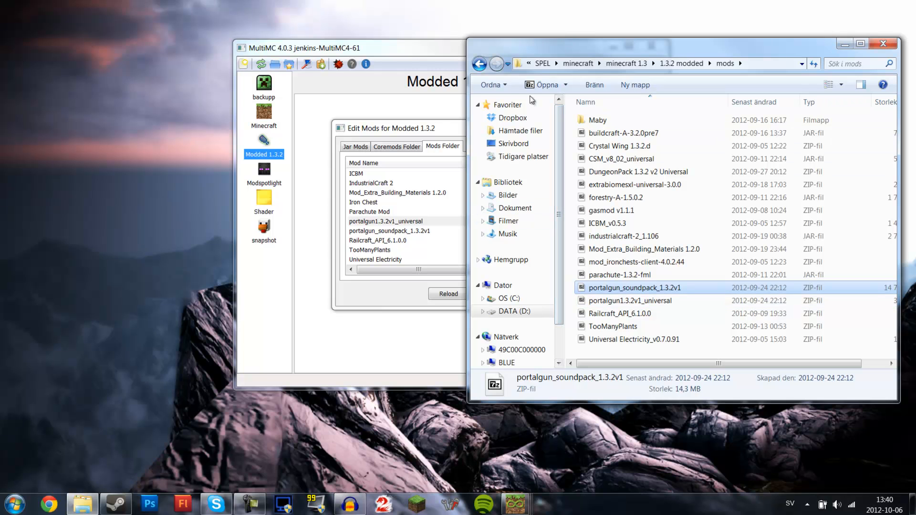
click(884, 44)
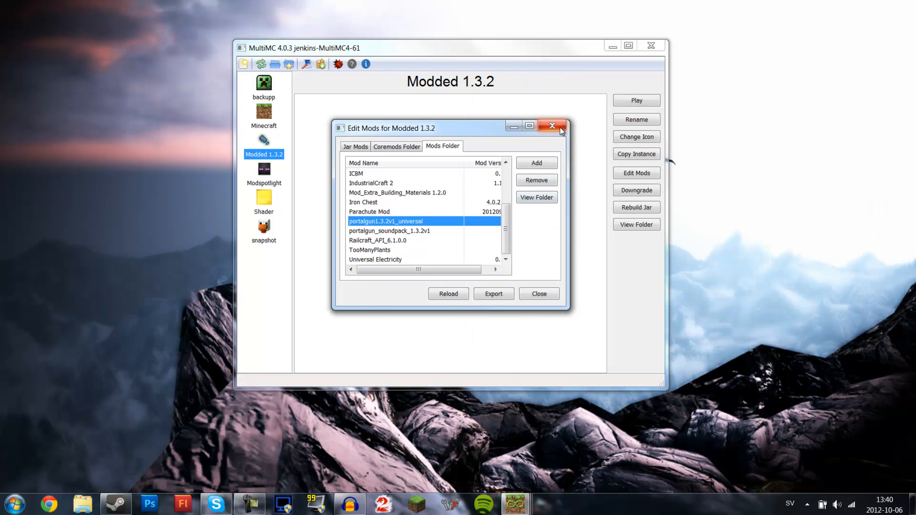
- Close the mod editor and the MultiMC launcher
click(562, 131)
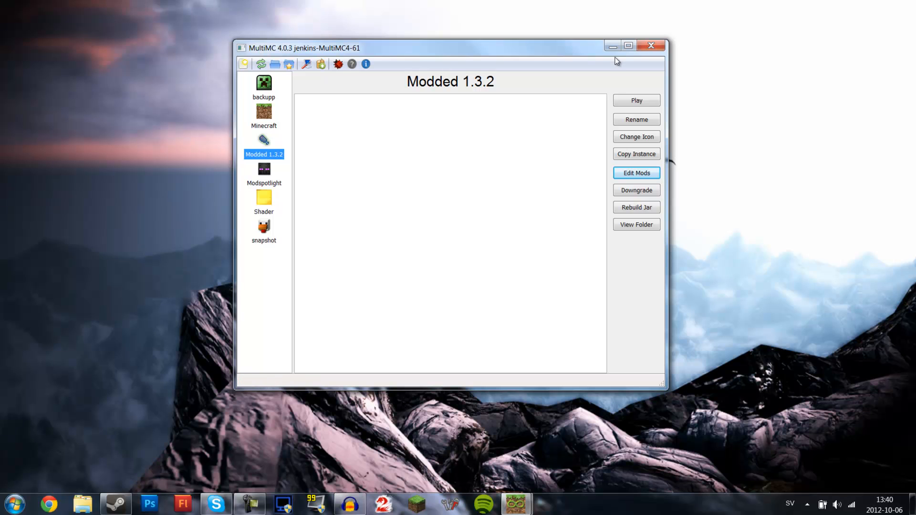
click(659, 48)
- Open the browser, search Google for multiMC and open the Minecraft Forum result
click(49, 504)
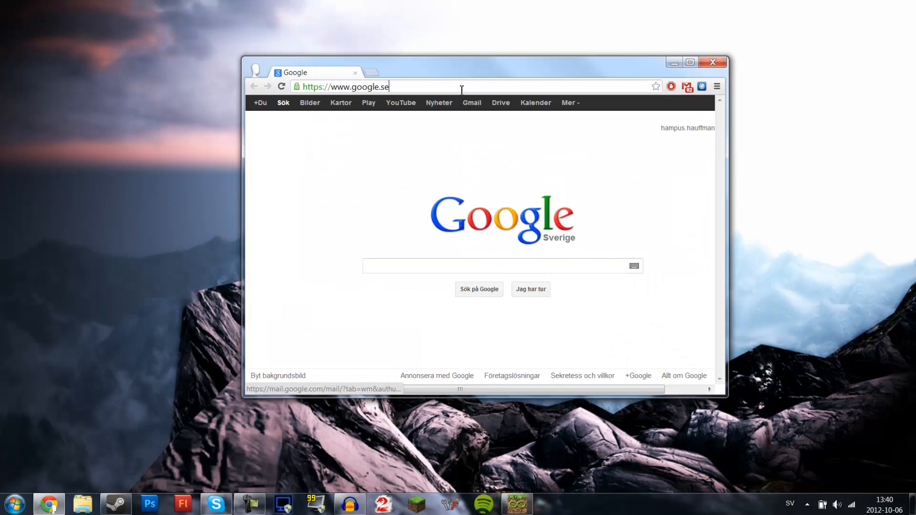
click(461, 89)
text(mul)
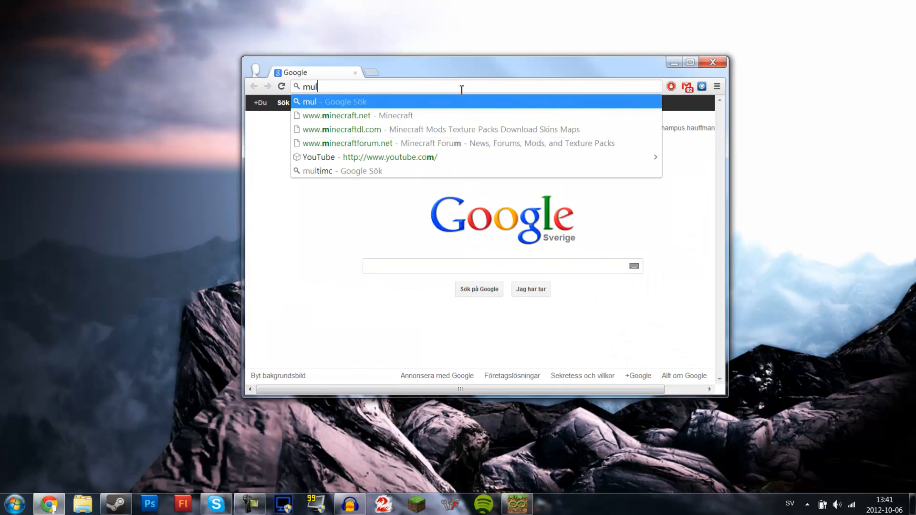
text(tiMC)
key(Return)
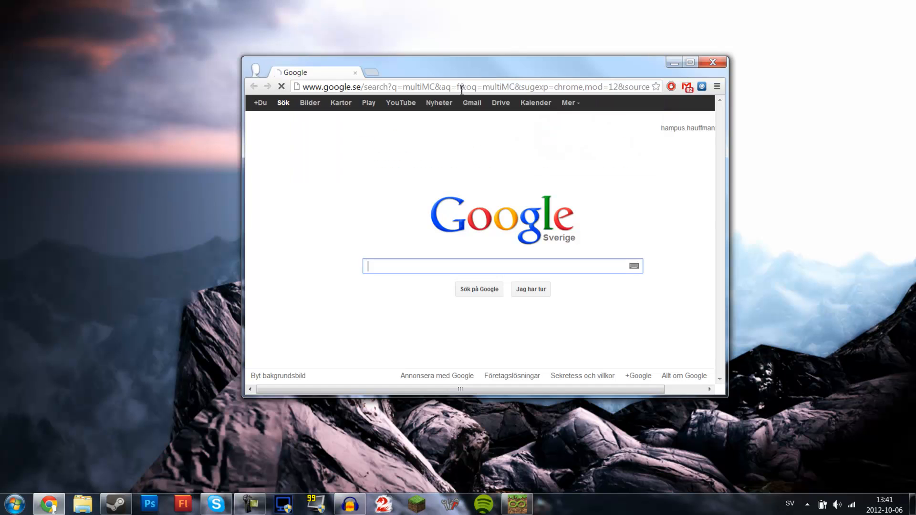
click(354, 201)
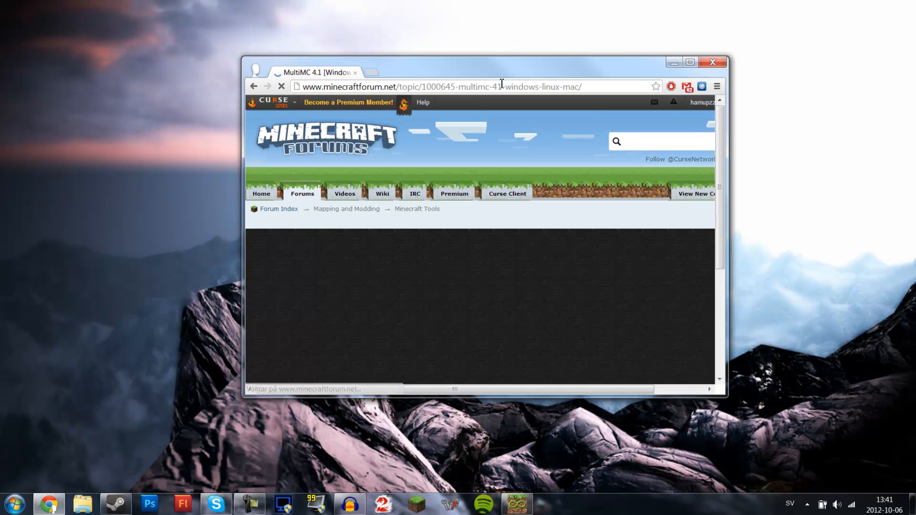
- Maximize the MultiMC forum topic, scroll to its download links, and close the browser
double_click(506, 73)
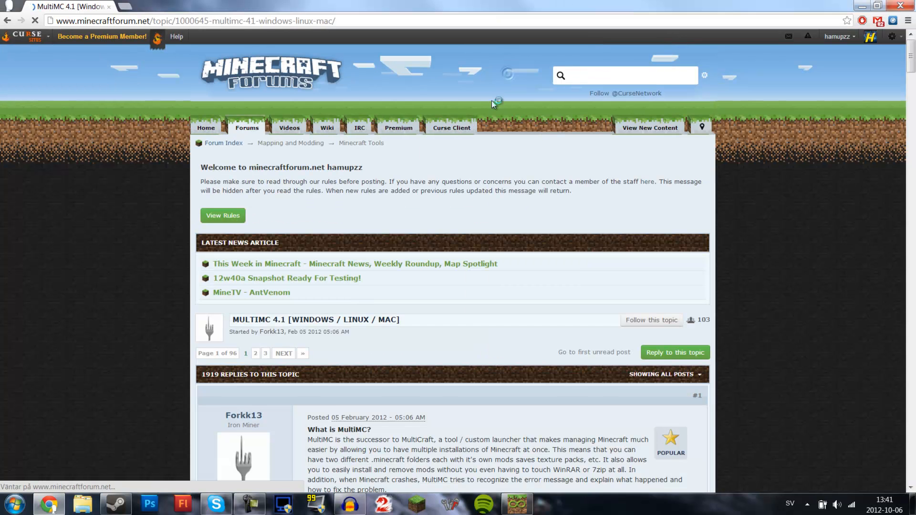
scroll(507, 255, down, 10)
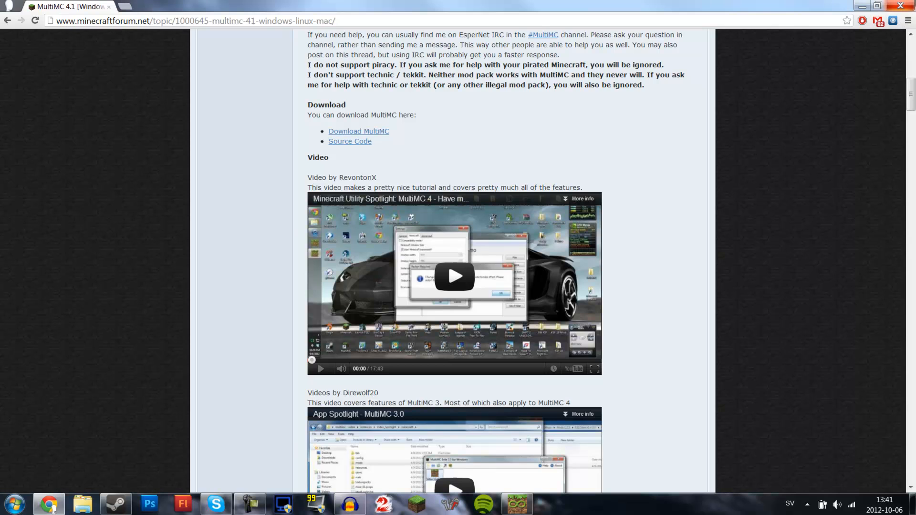
click(901, 6)
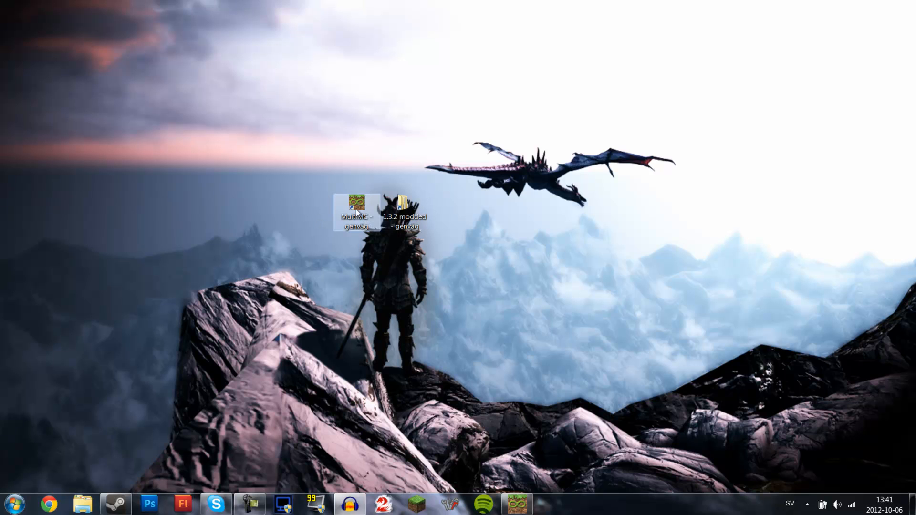
- Rename the desktop MultiMC shortcut as MultiMC
double_click(362, 219)
right_click(363, 219)
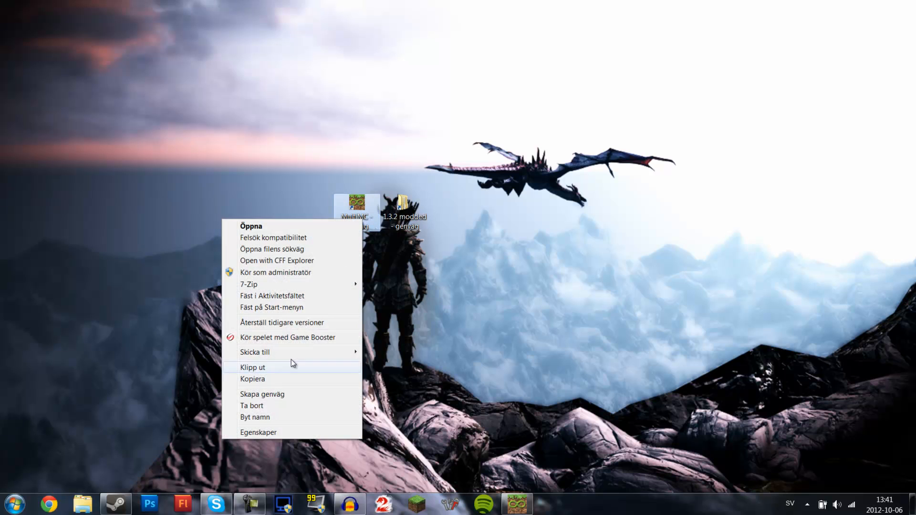
click(272, 420)
click(375, 230)
key(BackSpace)
key(BackSpace)
key(BackSpace)
key(BackSpace)
key(BackSpace)
key(BackSpace)
key(BackSpace)
key(BackSpace)
key(BackSpace)
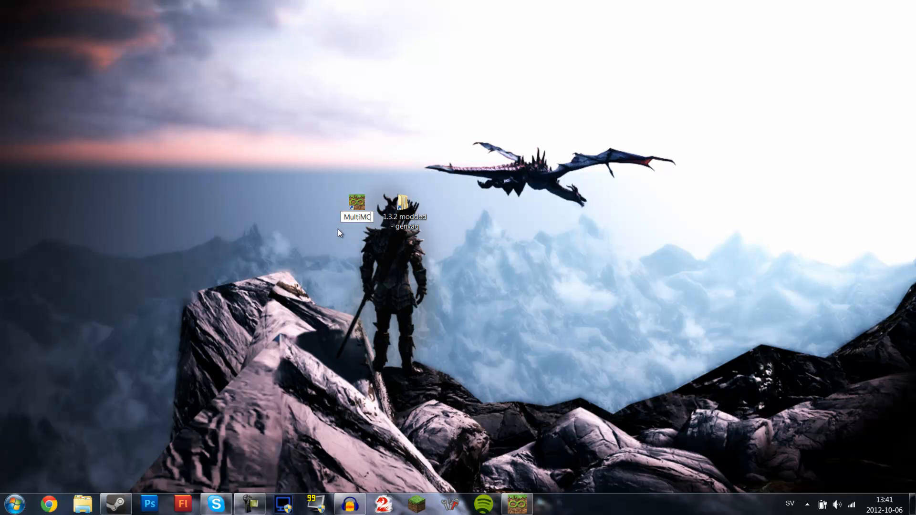
key(Return)
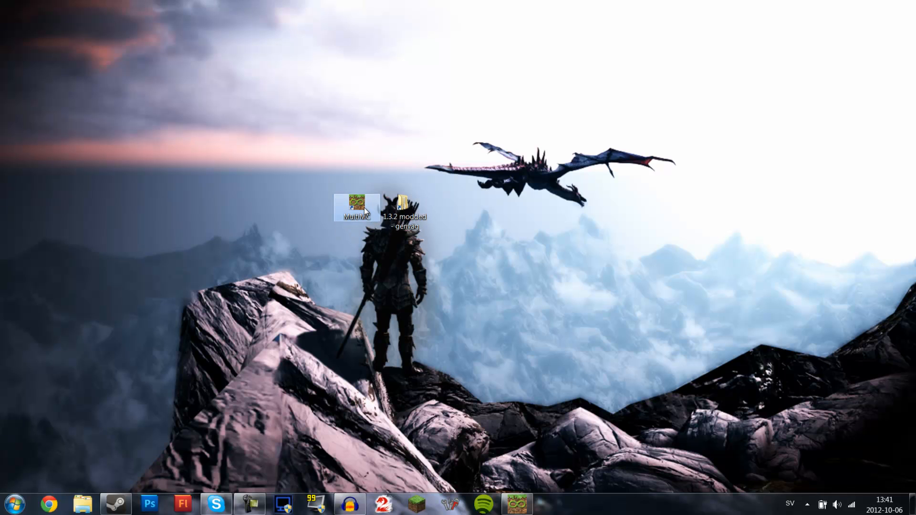
- Move the MultiMC and 1.3.2 modded shortcuts together, placing them side by side higher on the desktop
click(362, 150)
drag(398, 221, 639, 222)
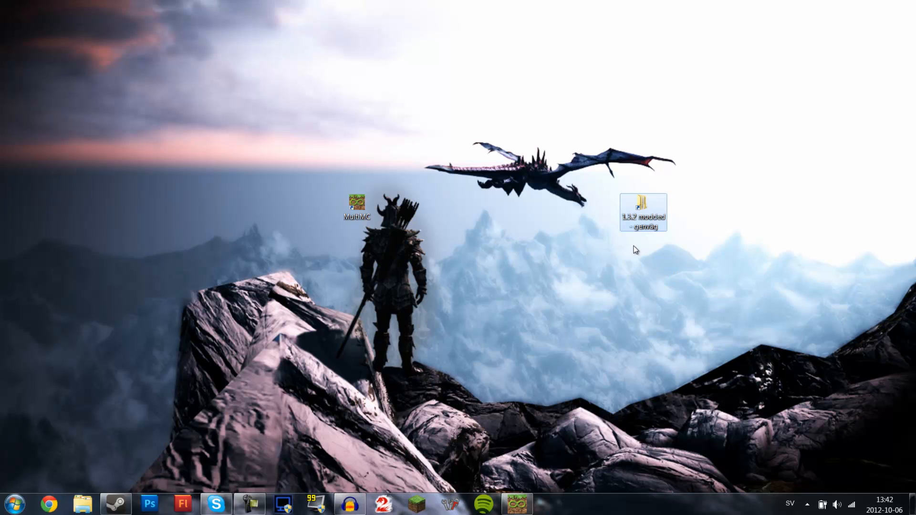
drag(368, 207, 464, 112)
drag(644, 214, 385, 113)
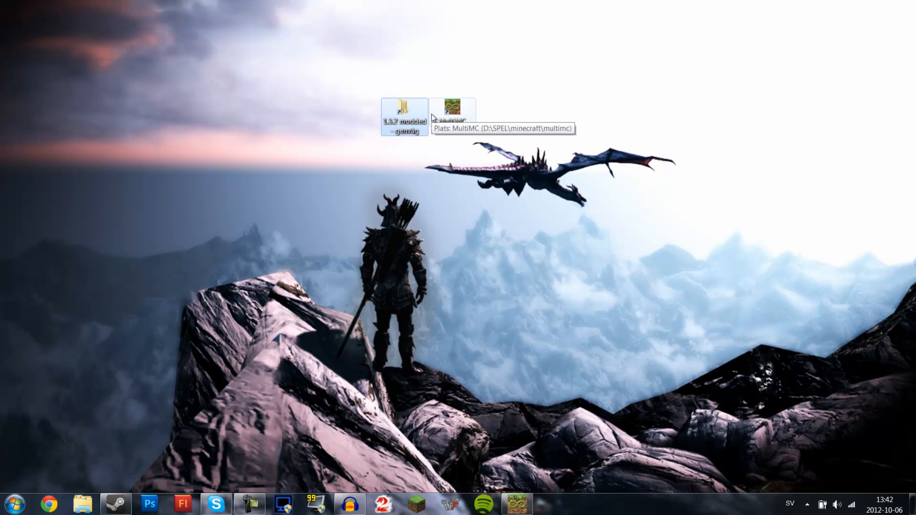